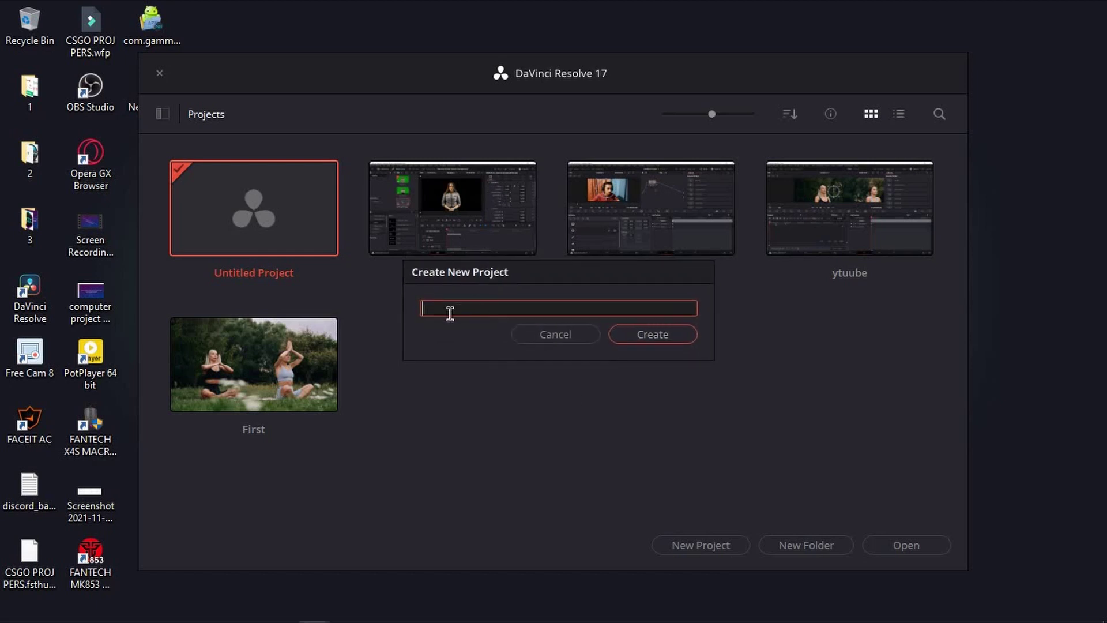
- Paste in the name 'Non green screen background removal' and create the project
{"action": "type", "text": "Non green screen background removal"}
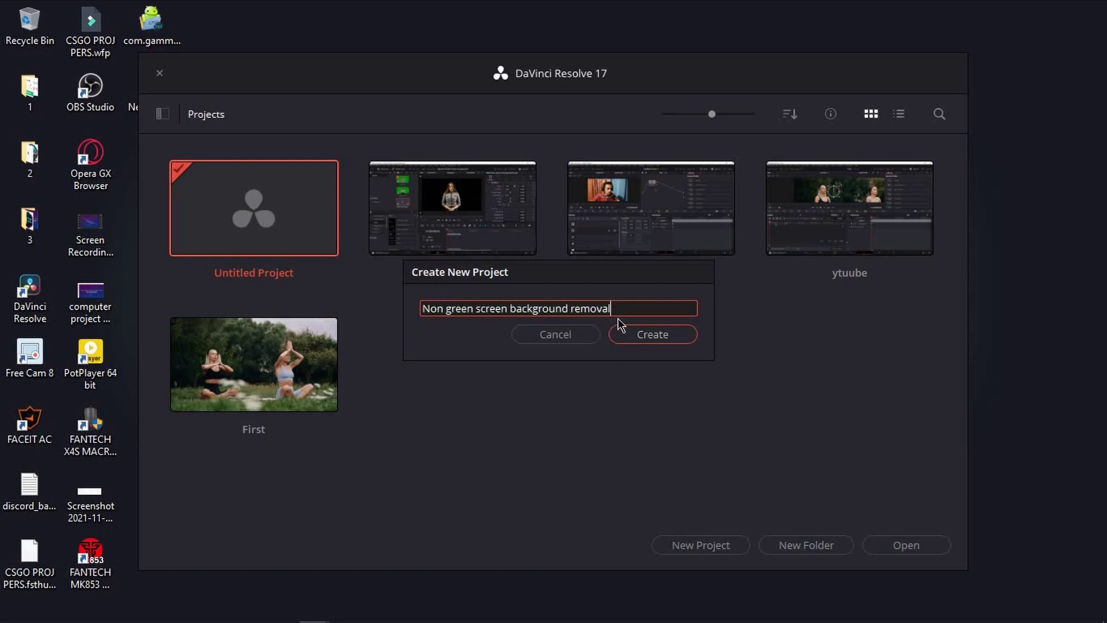
{"action": "left_click", "coordinate": [659, 336]}
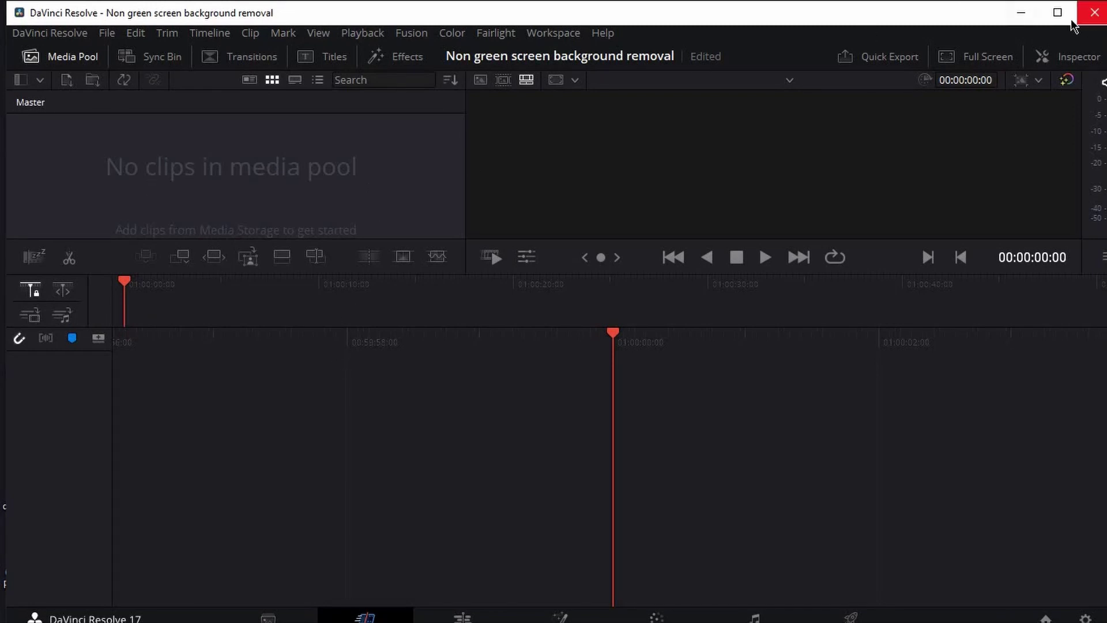
- Import production ID_4058070.mp4 from Videos on the Media page, changing the project frame rate
{"action": "left_click", "coordinate": [1057, 13]}
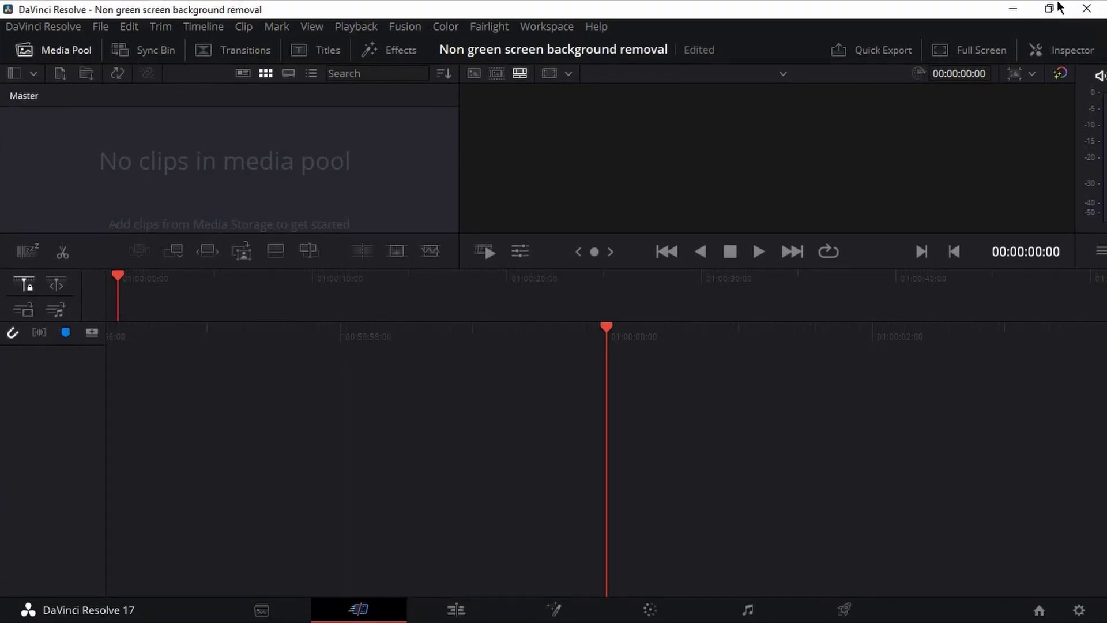
{"action": "left_click", "coordinate": [261, 611]}
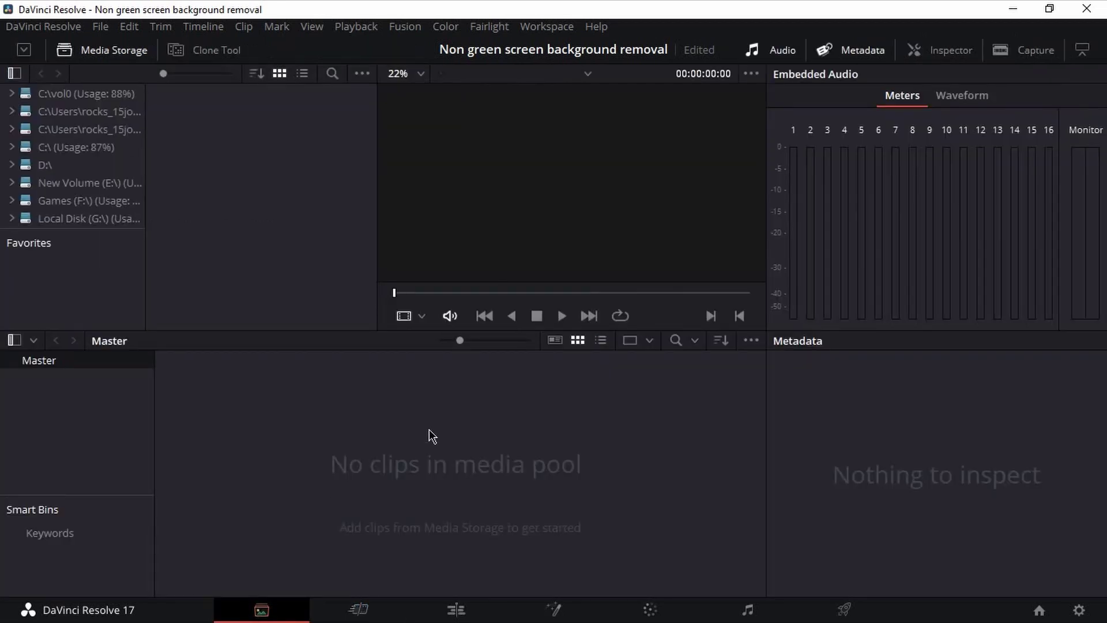
{"action": "right_click", "coordinate": [432, 435]}
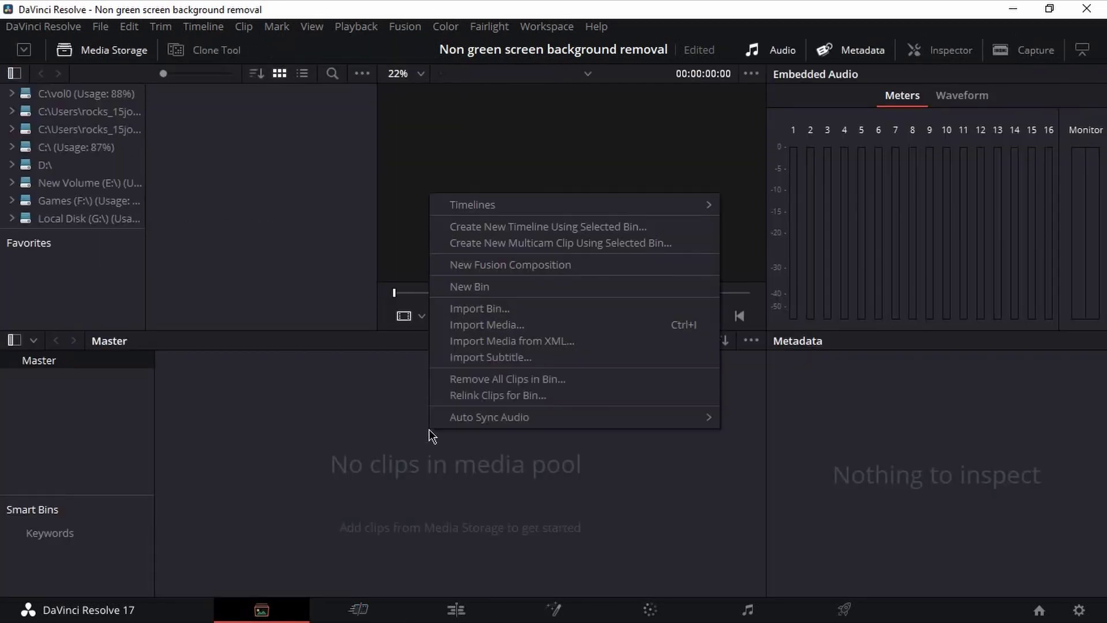
{"action": "left_click", "coordinate": [485, 326]}
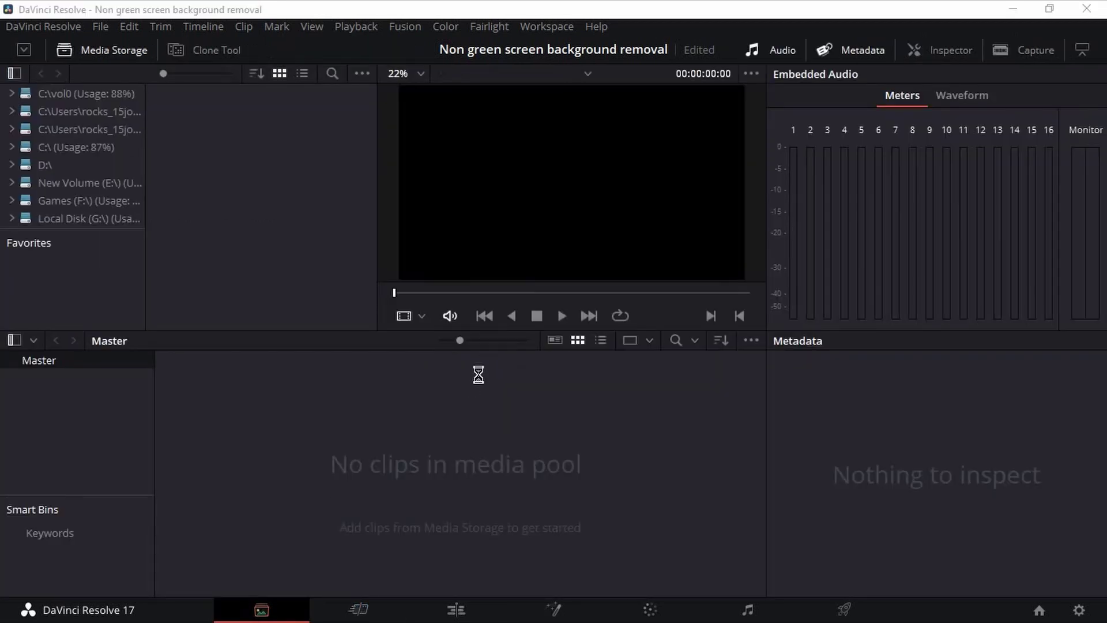
{"action": "left_click", "coordinate": [76, 335]}
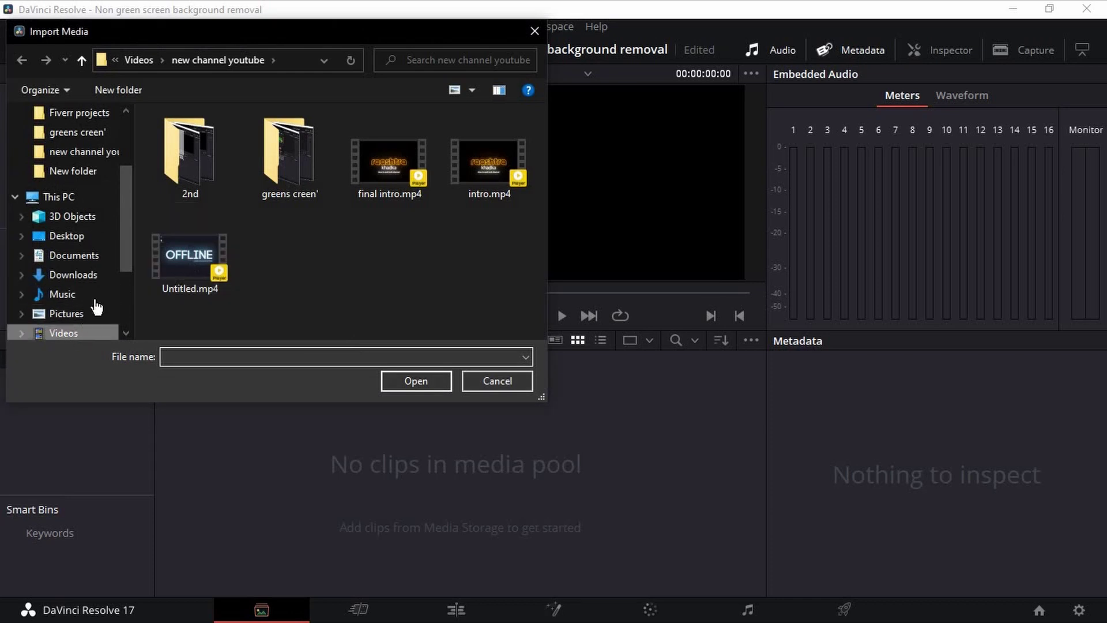
{"action": "scroll", "coordinate": [281, 268], "scroll_direction": "down", "scroll_amount": 5}
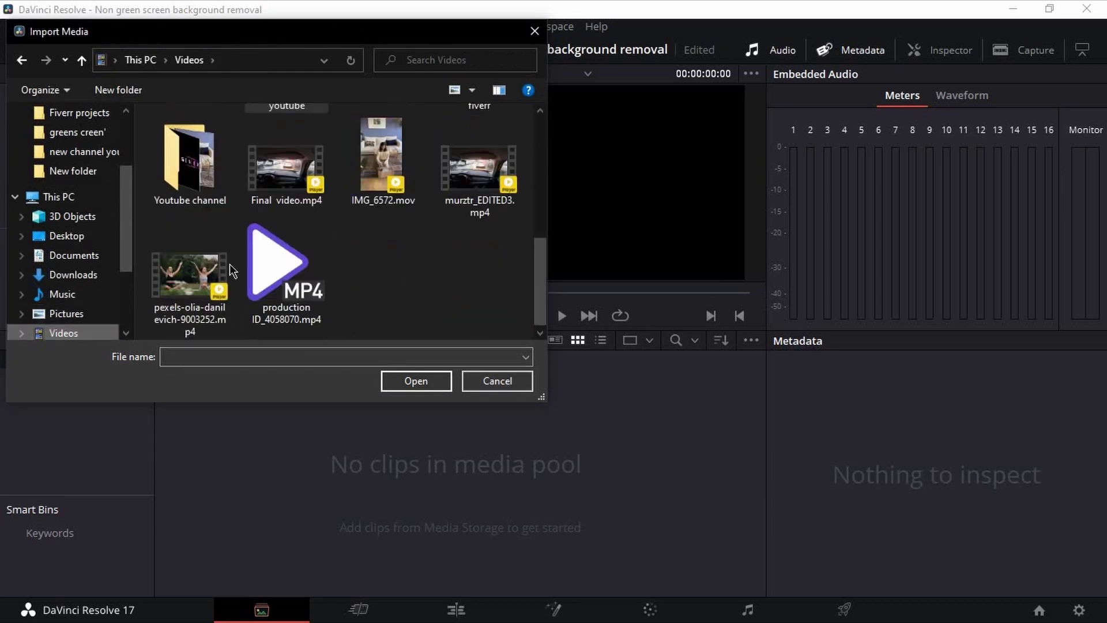
{"action": "double_click", "coordinate": [280, 257]}
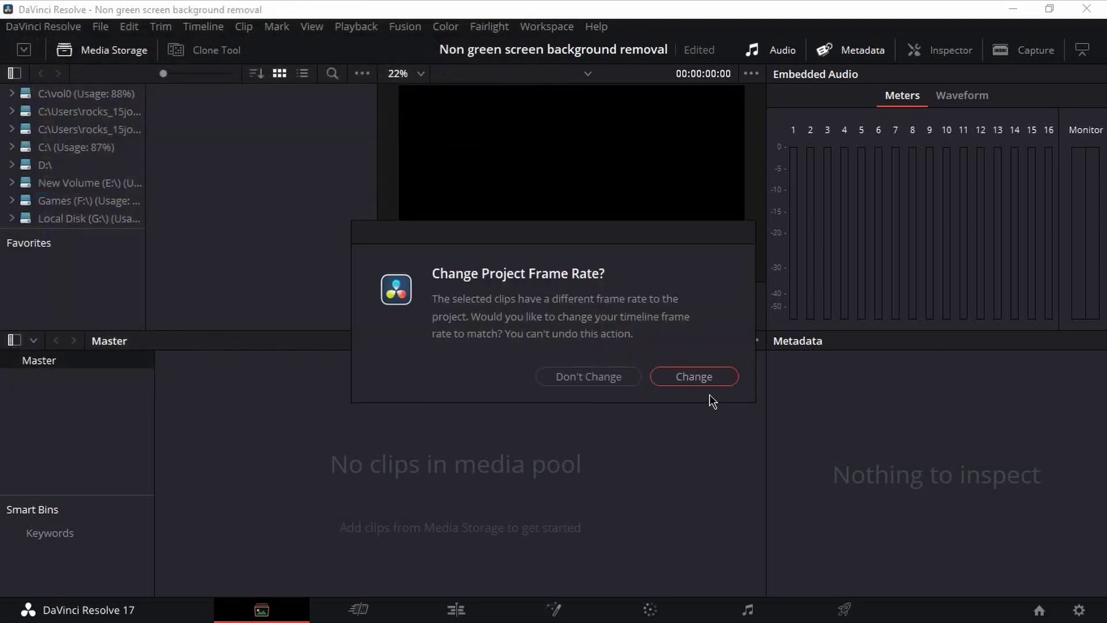
{"action": "left_click", "coordinate": [691, 373]}
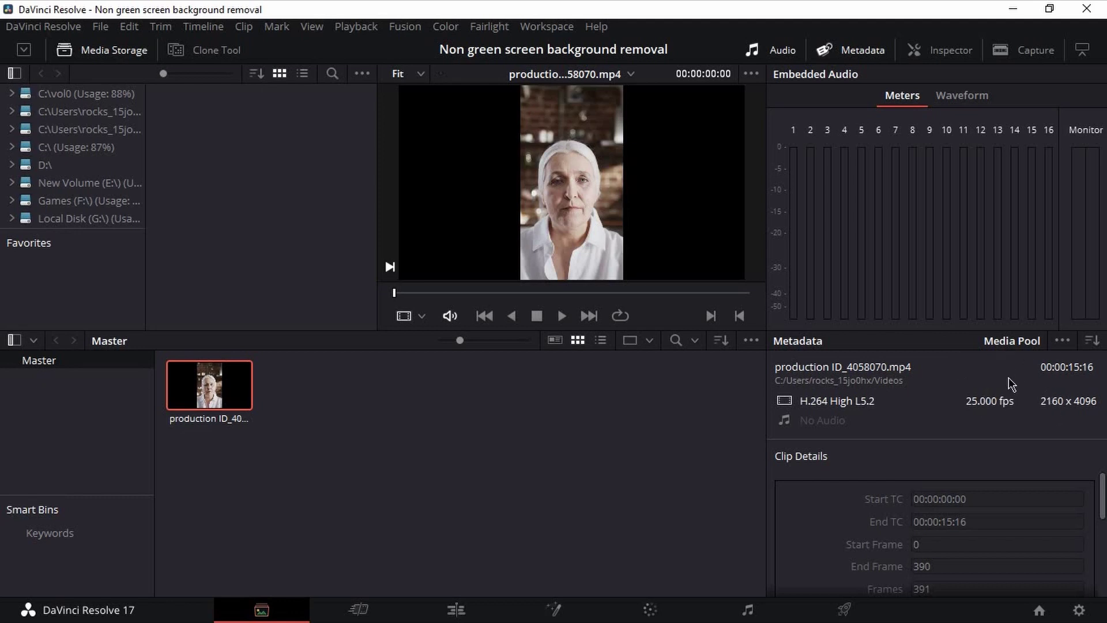
- Drag production ID_4058070.mp4 onto the Edit page timeline to create Timeline 1
{"action": "left_click", "coordinate": [456, 610]}
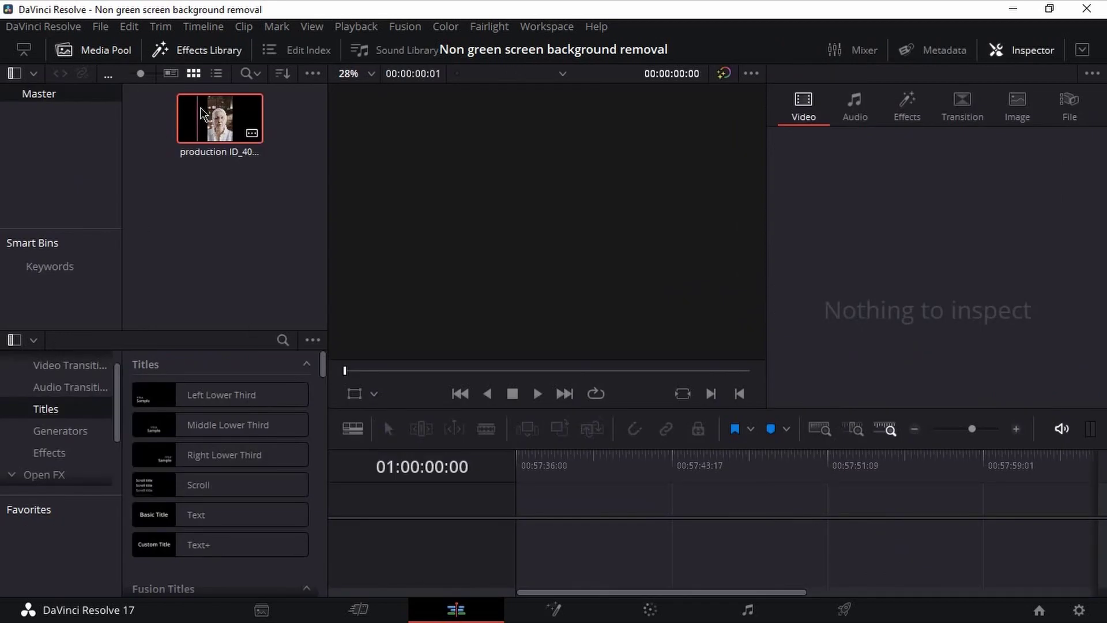
{"action": "left_click_drag", "start_coordinate": [201, 113], "coordinate": [529, 520]}
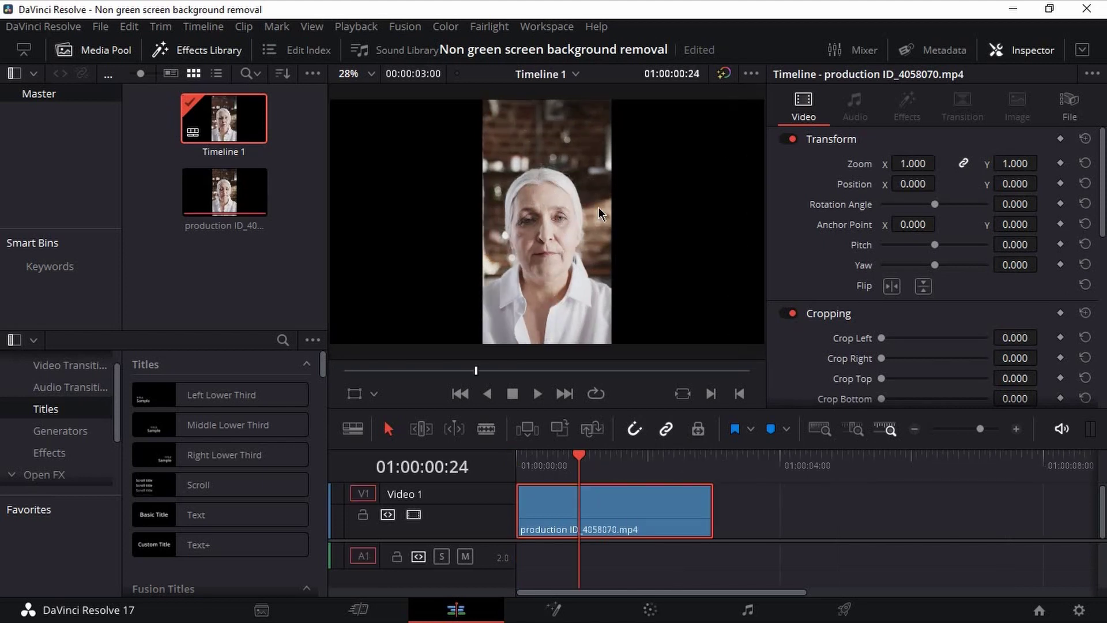
{"action": "scroll", "coordinate": [599, 211], "scroll_direction": "up", "scroll_amount": 2}
{"action": "scroll", "coordinate": [579, 262], "scroll_direction": "up", "scroll_amount": 1}
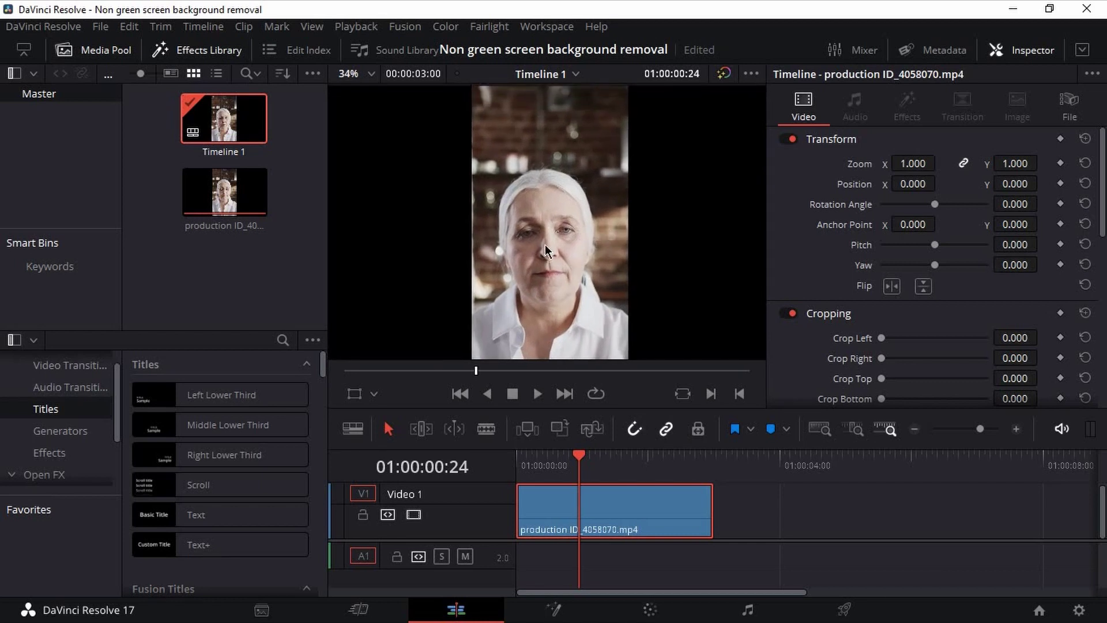
{"action": "scroll", "coordinate": [547, 229], "scroll_direction": "up", "scroll_amount": 1}
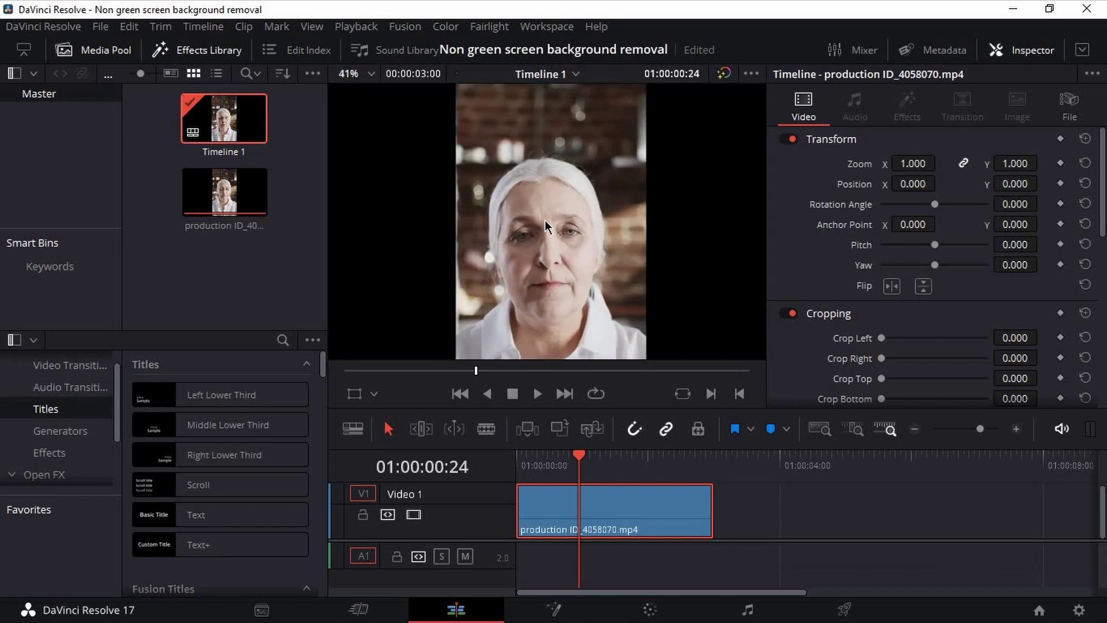
{"action": "left_click_drag", "start_coordinate": [544, 220], "coordinate": [545, 243]}
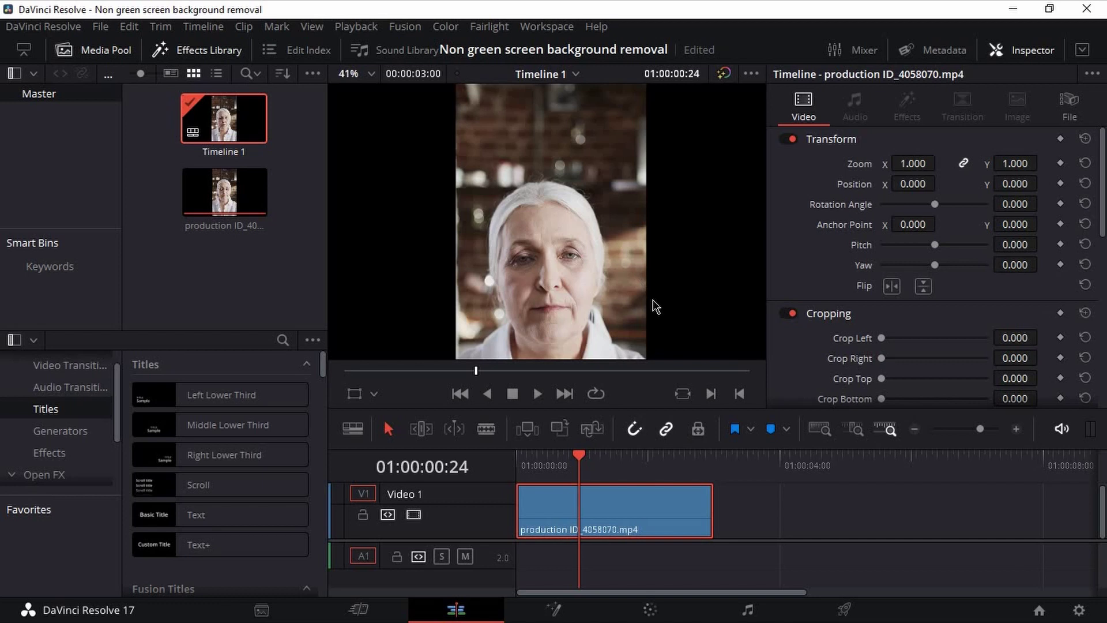
{"action": "scroll", "coordinate": [615, 244], "scroll_direction": "down", "scroll_amount": 1}
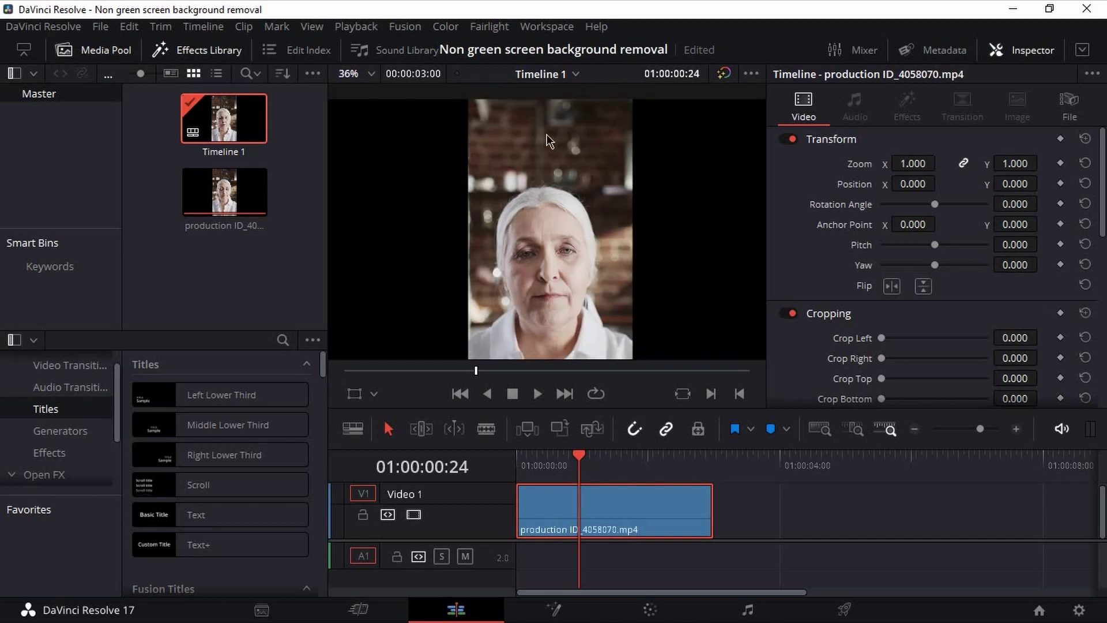
{"action": "left_click_drag", "start_coordinate": [547, 140], "coordinate": [505, 162]}
{"action": "mouse_move", "coordinate": [574, 285]}
{"action": "left_mouse_down"}
{"action": "mouse_move", "coordinate": [569, 221]}
{"action": "mouse_move", "coordinate": [551, 215]}
{"action": "left_mouse_up"}
{"action": "scroll", "coordinate": [556, 196], "scroll_direction": "down", "scroll_amount": 1}
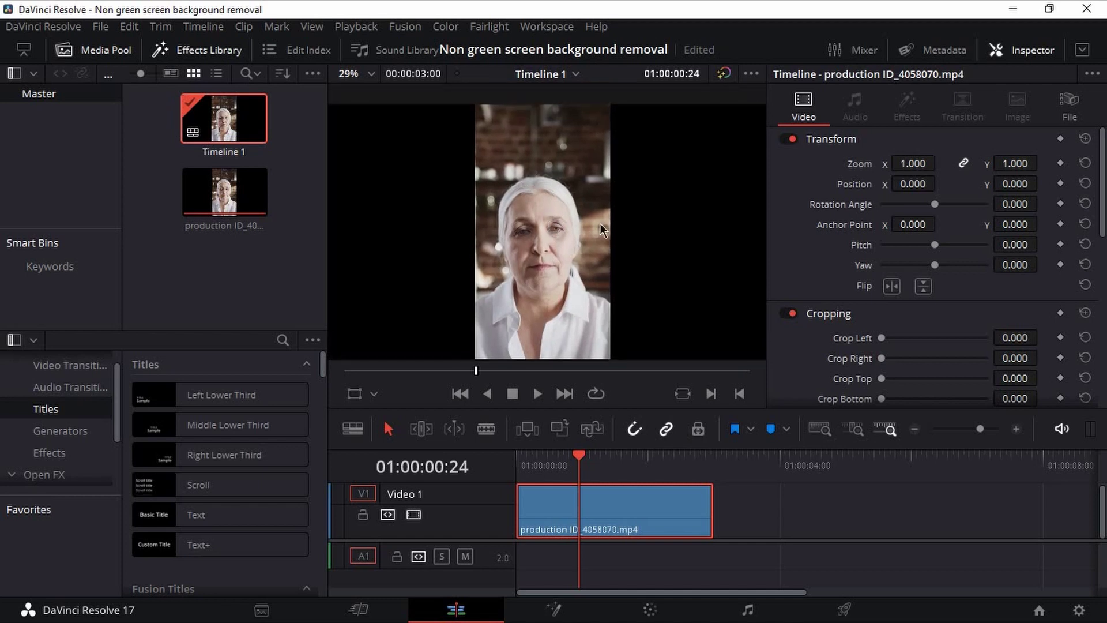
- On the Color page, close the Gallery, pick the Pen window tool and go to the first frame
{"action": "mouse_move", "coordinate": [614, 511]}
{"action": "left_click", "coordinate": [653, 612]}
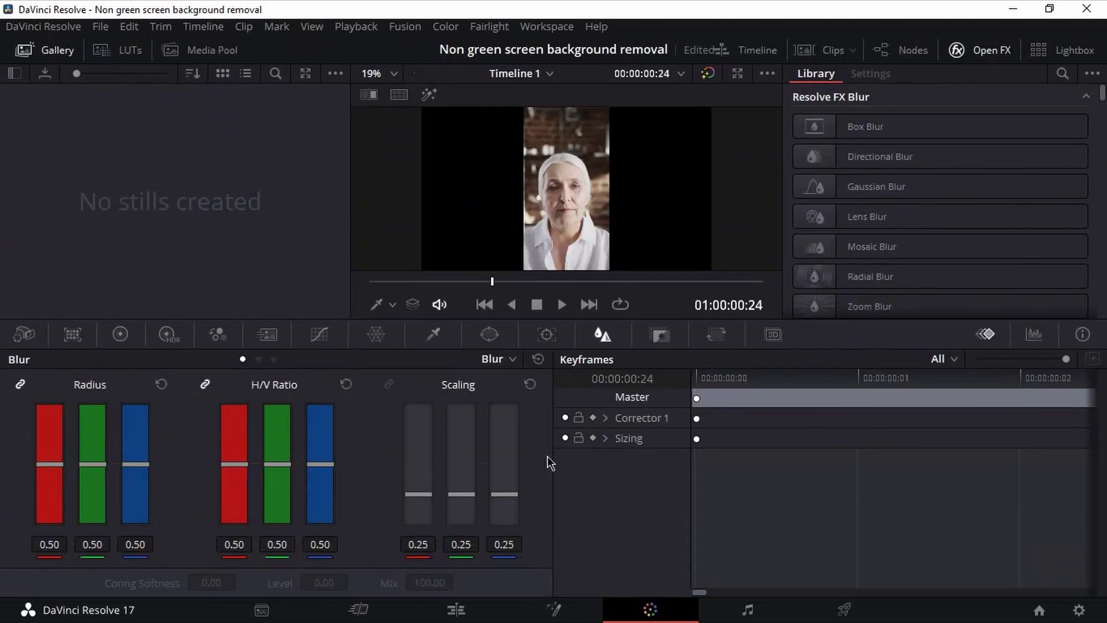
{"action": "left_click", "coordinate": [43, 43]}
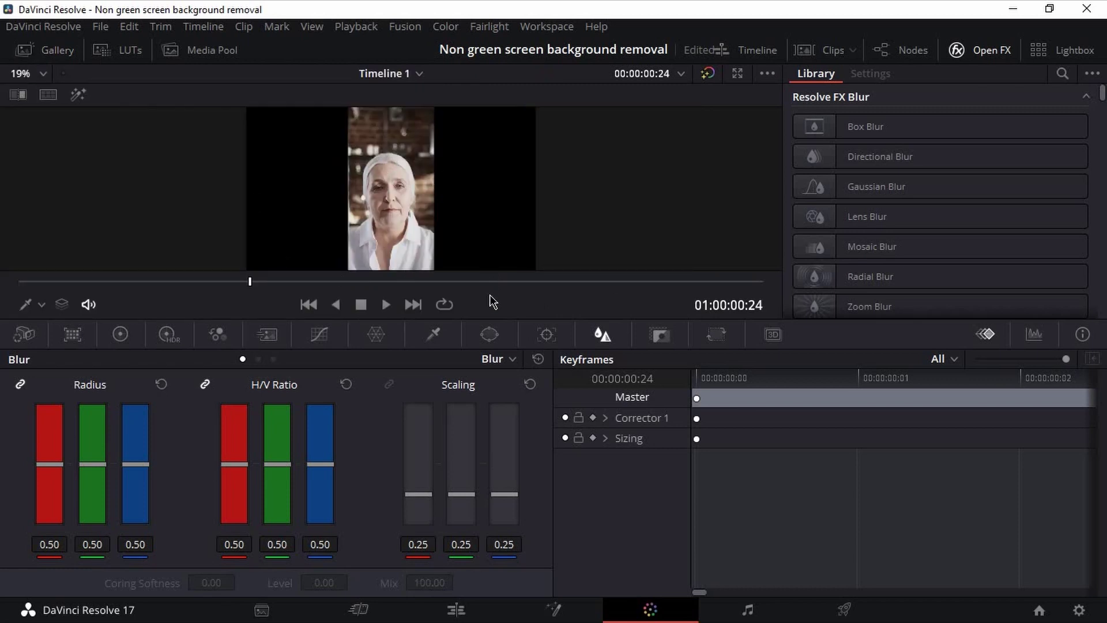
{"action": "left_click", "coordinate": [489, 334]}
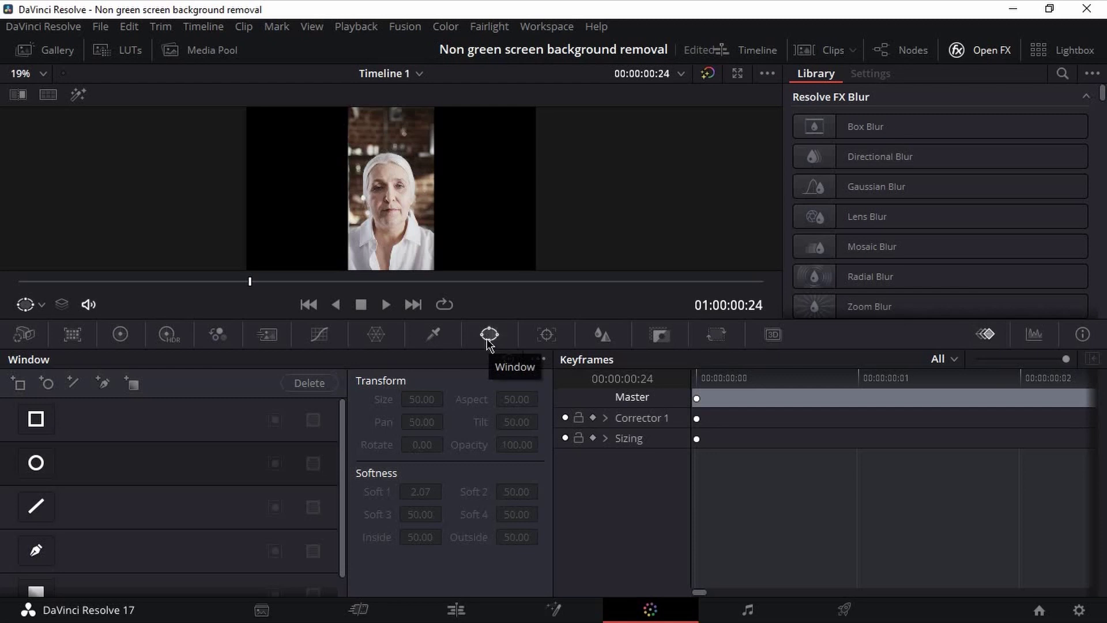
{"action": "left_click", "coordinate": [36, 551]}
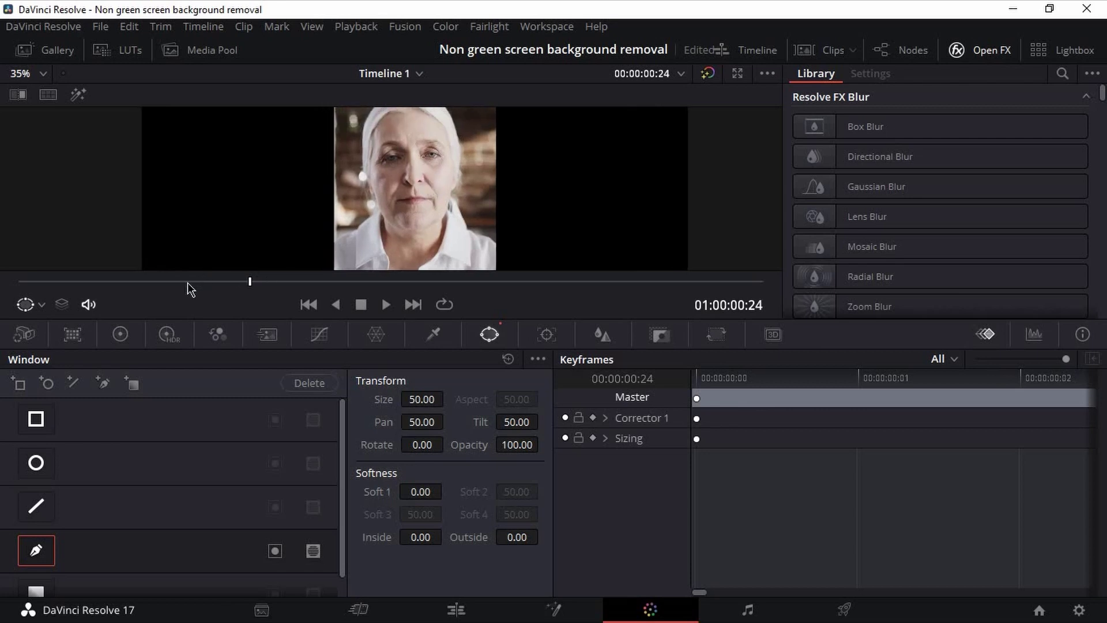
{"action": "left_click", "coordinate": [18, 284]}
{"action": "left_click", "coordinate": [19, 282]}
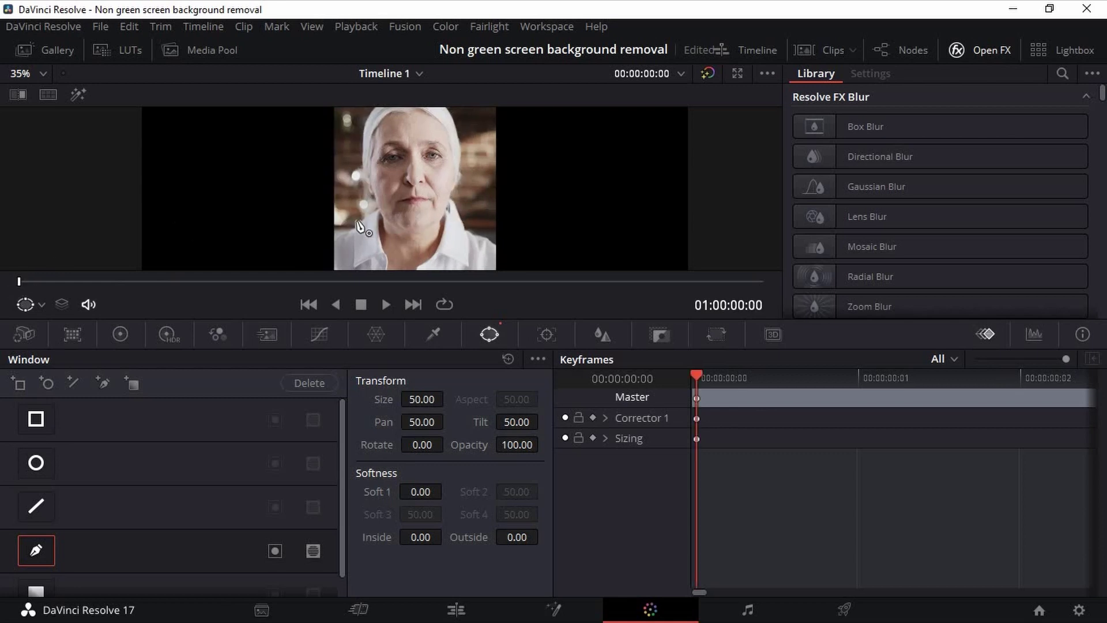
{"action": "scroll", "coordinate": [413, 156], "scroll_direction": "down", "scroll_amount": 1}
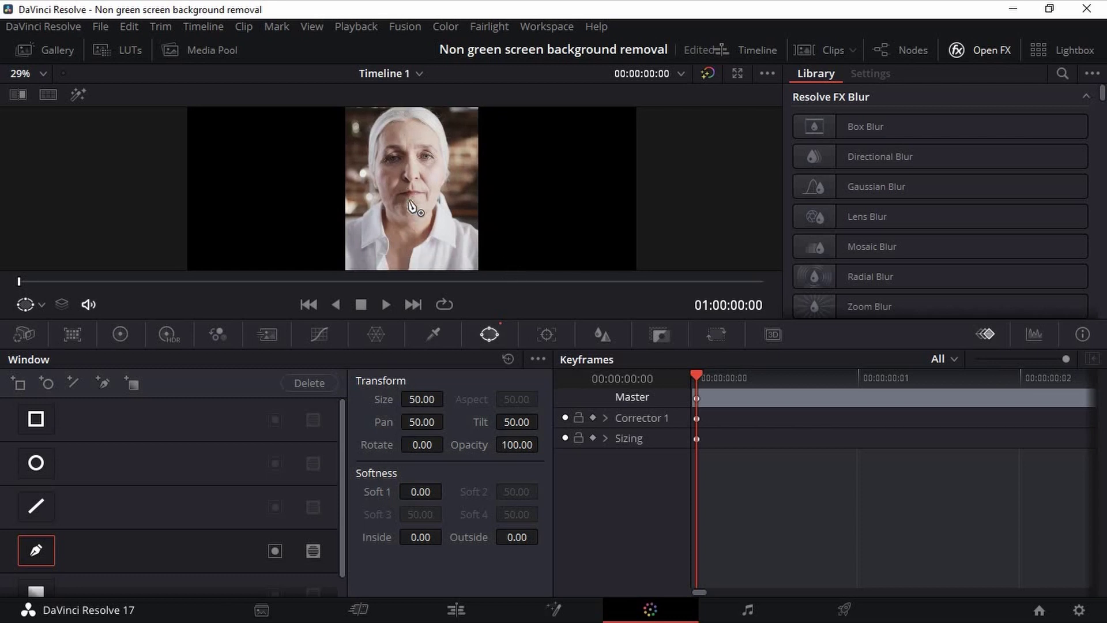
{"action": "scroll", "coordinate": [432, 212], "scroll_direction": "up", "scroll_amount": 2}
{"action": "scroll", "coordinate": [437, 207], "scroll_direction": "up", "scroll_amount": 1}
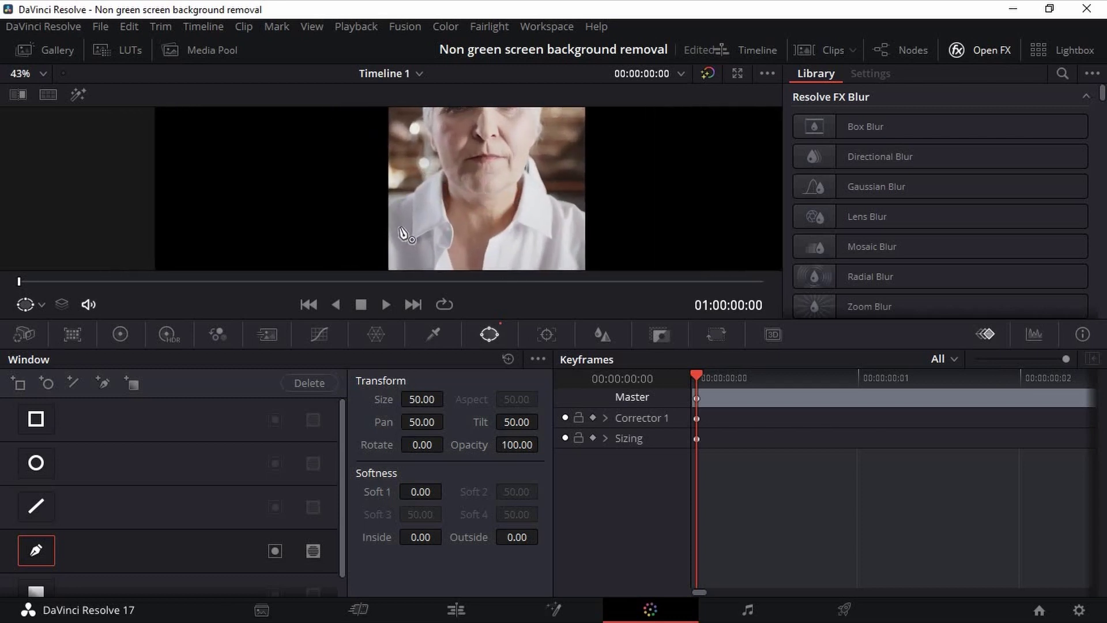
{"action": "scroll", "coordinate": [415, 216], "scroll_direction": "up", "scroll_amount": 1}
{"action": "scroll", "coordinate": [407, 222], "scroll_direction": "up", "scroll_amount": 1}
{"action": "scroll", "coordinate": [400, 227], "scroll_direction": "up", "scroll_amount": 1}
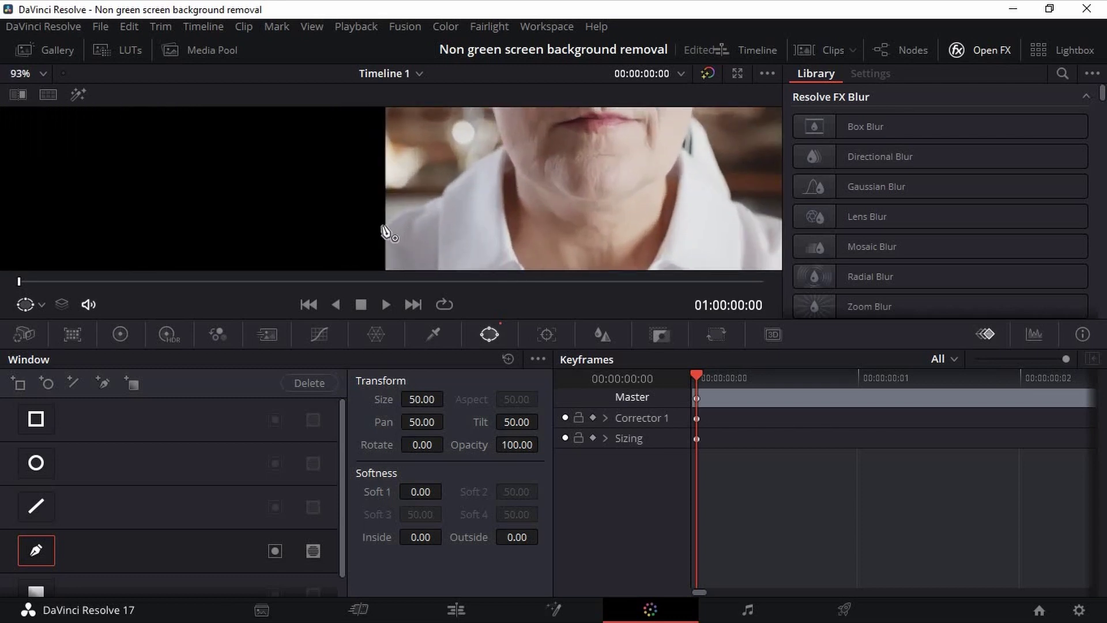
- Place mask points from the left shoulder up the neck, over the hair and down its right edge
{"action": "left_click", "coordinate": [382, 225]}
{"action": "left_click", "coordinate": [399, 210]}
{"action": "left_click", "coordinate": [437, 194]}
{"action": "left_click", "coordinate": [467, 161]}
{"action": "left_click", "coordinate": [473, 139]}
{"action": "scroll", "coordinate": [519, 225], "scroll_direction": "up", "scroll_amount": 2}
{"action": "scroll", "coordinate": [472, 198], "scroll_direction": "up", "scroll_amount": 2}
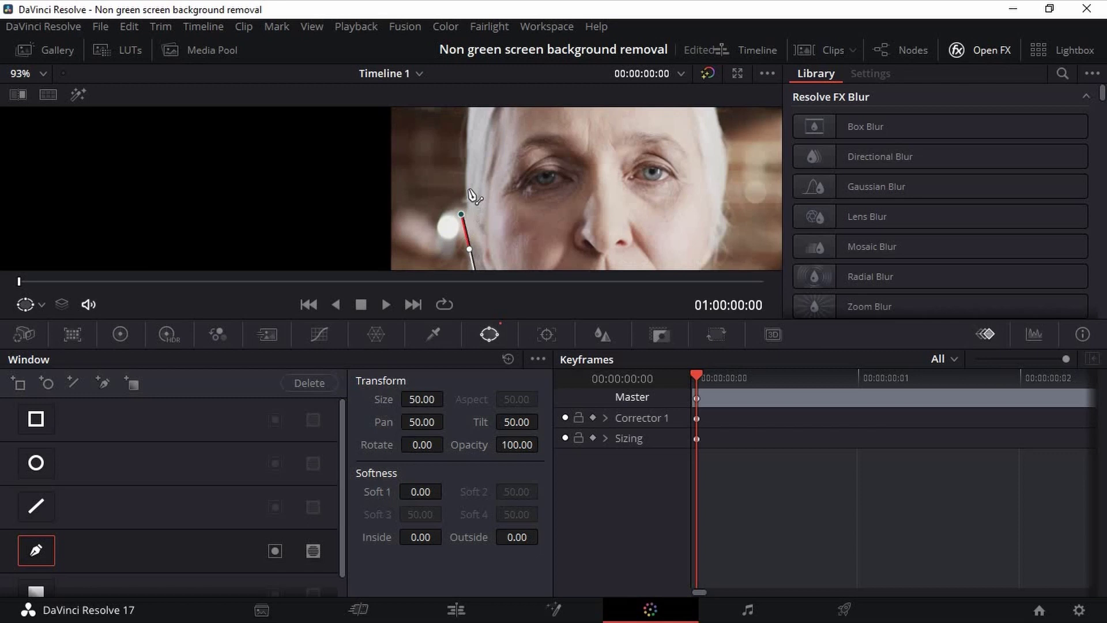
{"action": "left_click", "coordinate": [473, 140]}
{"action": "scroll", "coordinate": [473, 140], "scroll_direction": "up", "scroll_amount": 2}
{"action": "left_click", "coordinate": [487, 190]}
{"action": "left_click", "coordinate": [525, 140]}
{"action": "left_click", "coordinate": [613, 110]}
{"action": "scroll", "coordinate": [624, 204], "scroll_direction": "up", "scroll_amount": 1}
{"action": "left_click", "coordinate": [644, 177]}
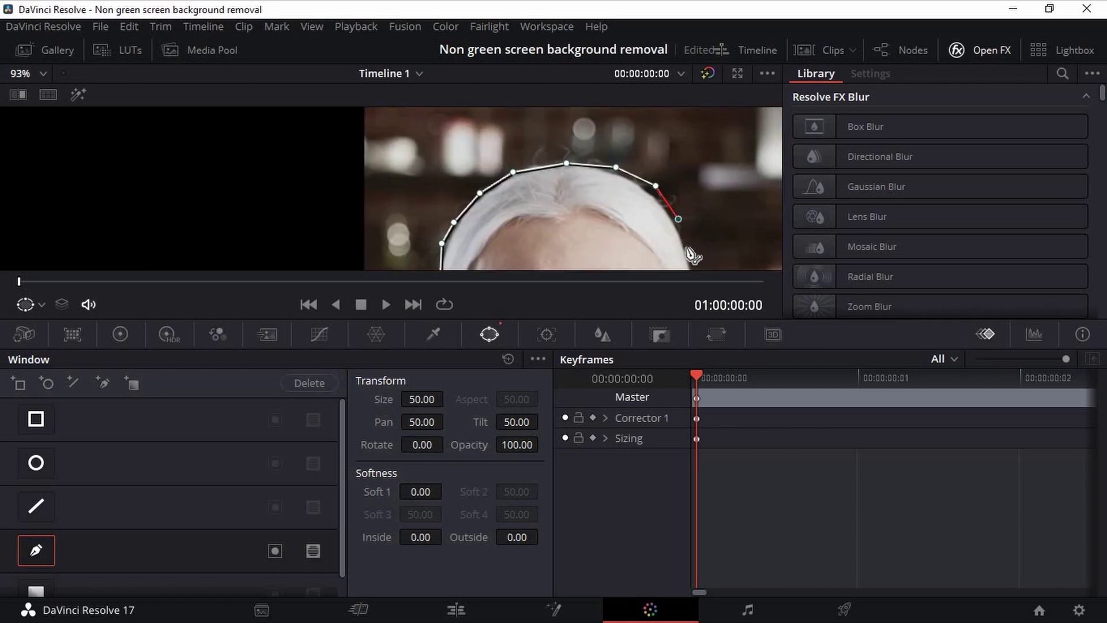
{"action": "left_click", "coordinate": [666, 217]}
{"action": "scroll", "coordinate": [683, 256], "scroll_direction": "down", "scroll_amount": 2}
{"action": "left_click", "coordinate": [618, 207]}
{"action": "scroll", "coordinate": [592, 255], "scroll_direction": "down", "scroll_amount": 1}
{"action": "scroll", "coordinate": [576, 260], "scroll_direction": "down", "scroll_amount": 2}
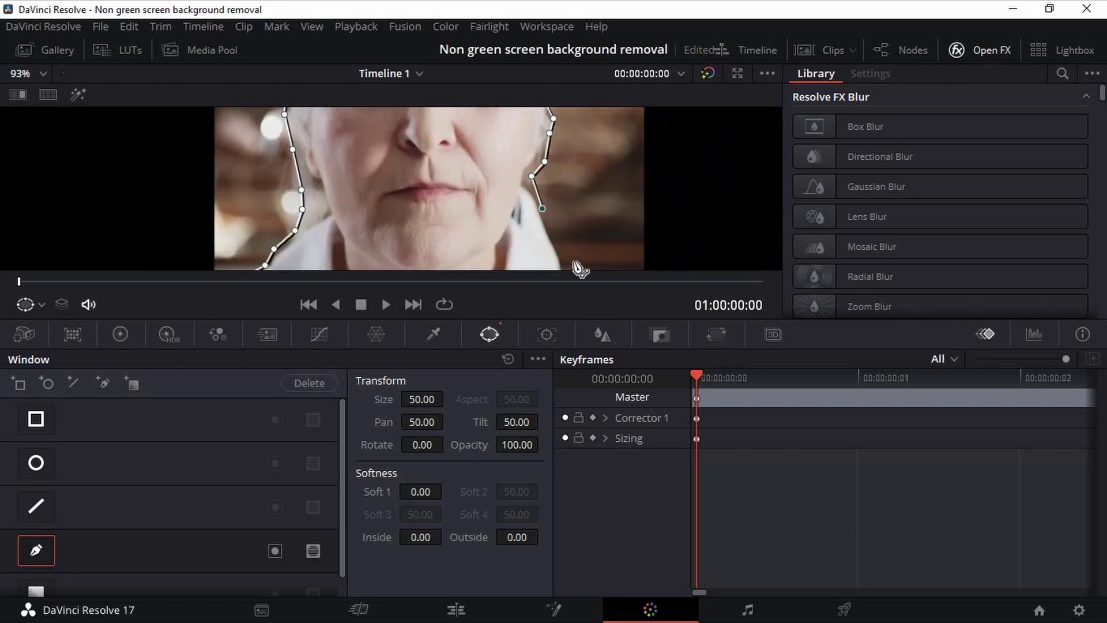
{"action": "scroll", "coordinate": [576, 260], "scroll_direction": "down", "scroll_amount": 1}
- Continue the outline down the right shoulder, along the frame bottom and left side, then close it
{"action": "left_click", "coordinate": [554, 170]}
{"action": "left_click", "coordinate": [569, 177]}
{"action": "scroll", "coordinate": [597, 172], "scroll_direction": "down", "scroll_amount": 1}
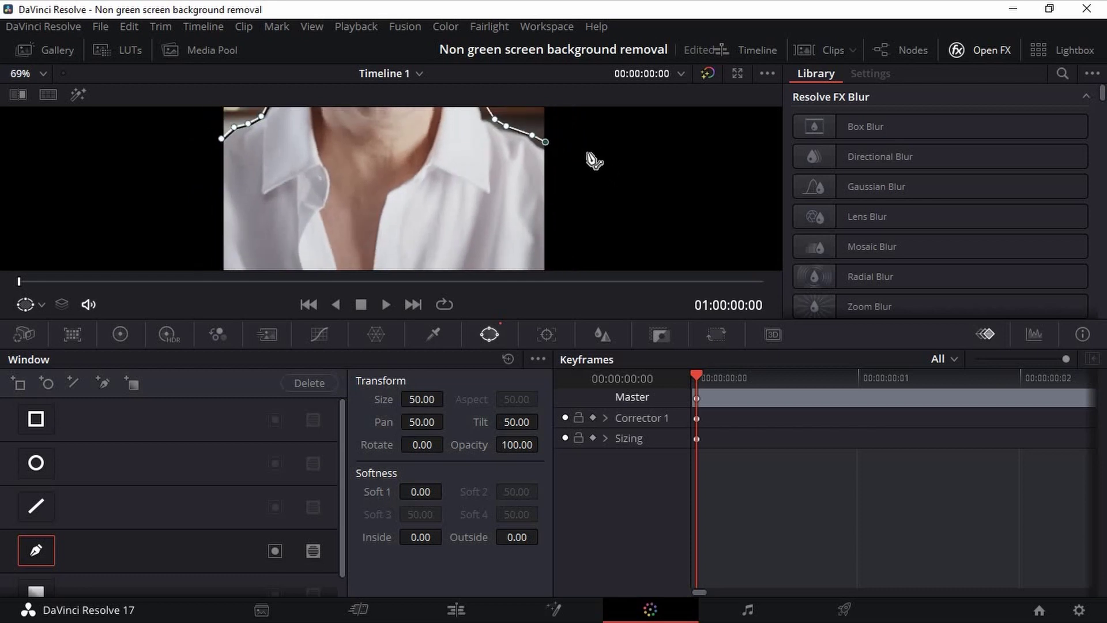
{"action": "scroll", "coordinate": [586, 151], "scroll_direction": "down", "scroll_amount": 1}
{"action": "left_click", "coordinate": [559, 151]}
{"action": "left_click", "coordinate": [569, 201]}
{"action": "left_click", "coordinate": [568, 260]}
{"action": "scroll", "coordinate": [617, 217], "scroll_direction": "down", "scroll_amount": 2}
{"action": "left_click", "coordinate": [597, 232]}
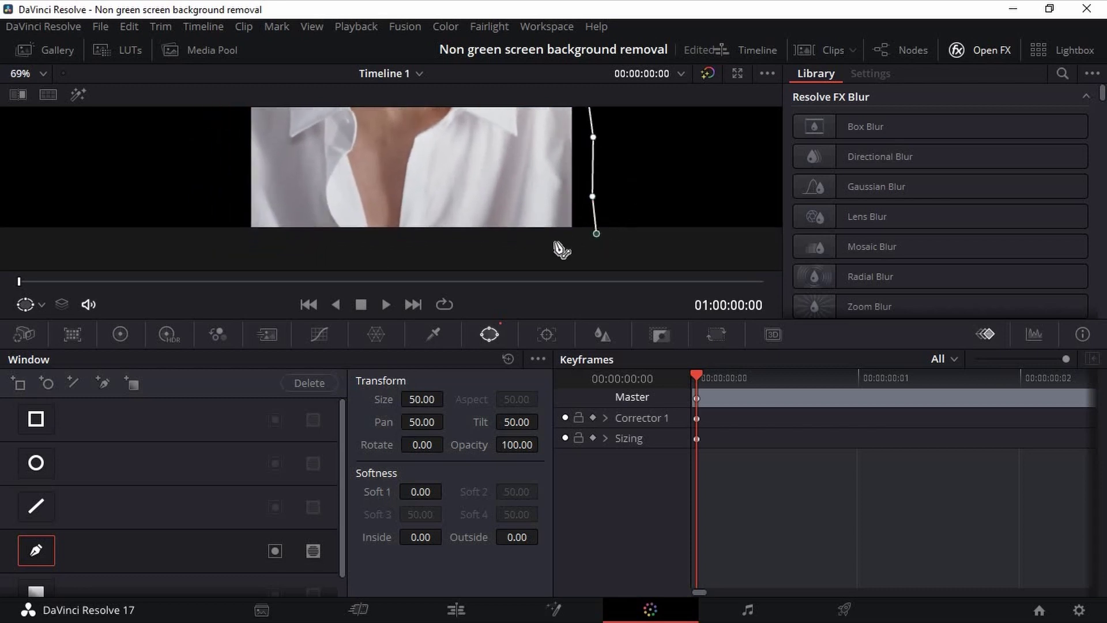
{"action": "left_click", "coordinate": [464, 238]}
{"action": "left_click", "coordinate": [389, 232]}
{"action": "left_click", "coordinate": [314, 233]}
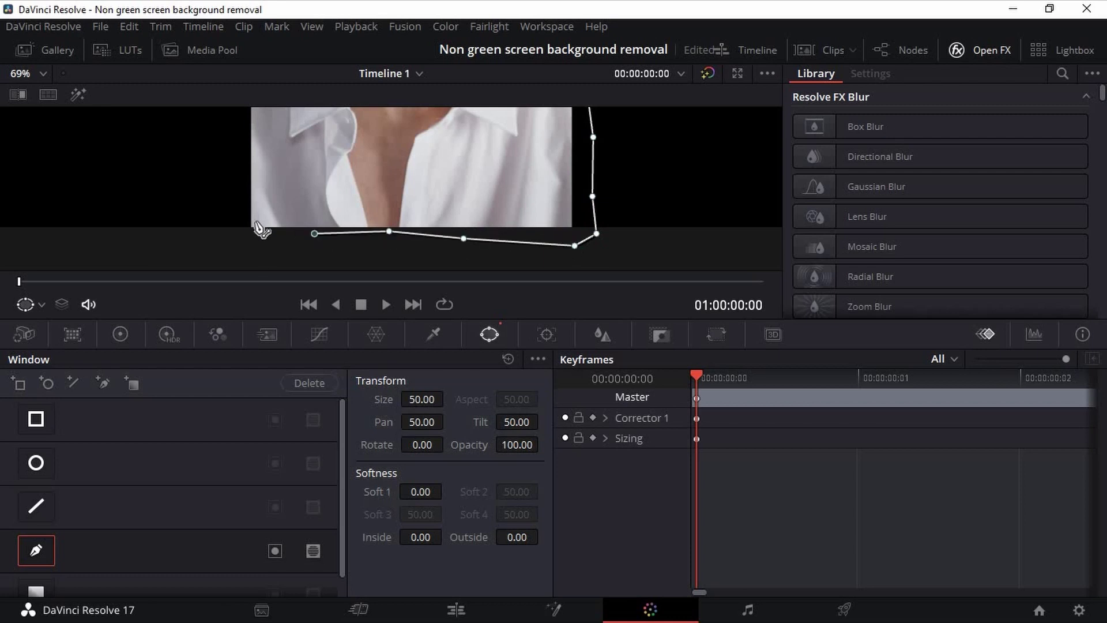
{"action": "left_click", "coordinate": [247, 236]}
{"action": "left_click", "coordinate": [239, 170]}
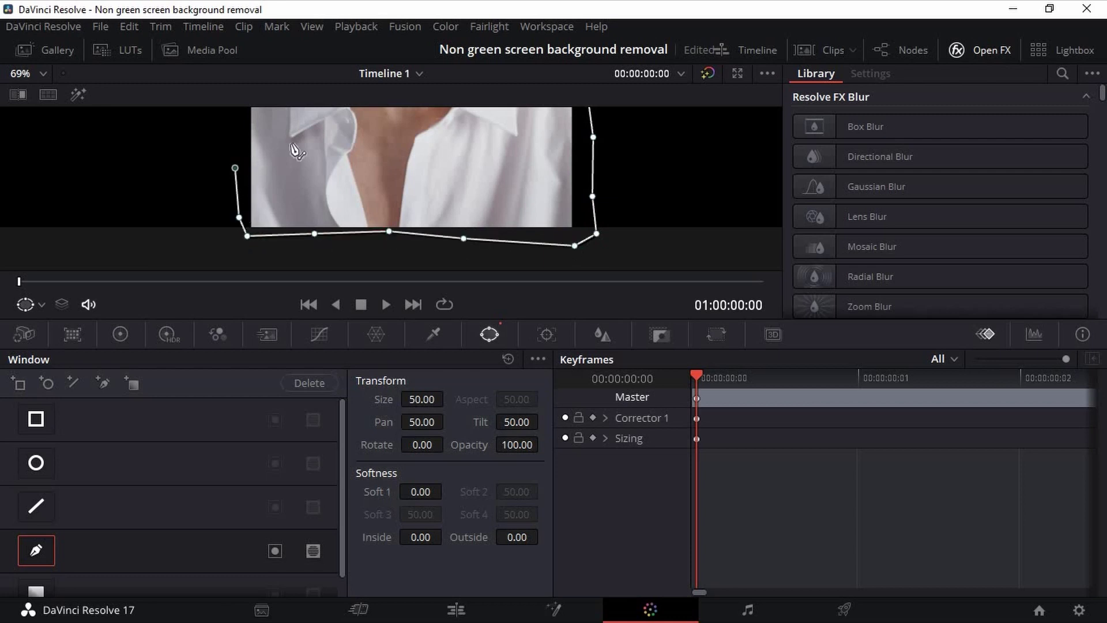
{"action": "scroll", "coordinate": [398, 250], "scroll_direction": "up", "scroll_amount": 3}
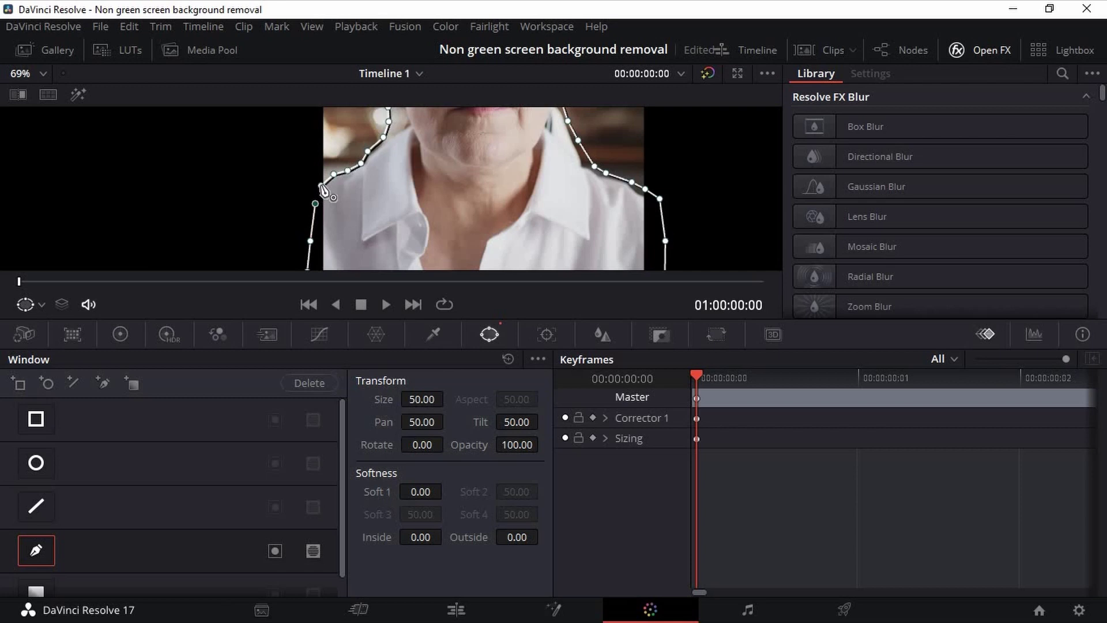
{"action": "left_click", "coordinate": [477, 121]}
{"action": "scroll", "coordinate": [461, 164], "scroll_direction": "down", "scroll_amount": 2}
{"action": "scroll", "coordinate": [461, 163], "scroll_direction": "down", "scroll_amount": 2}
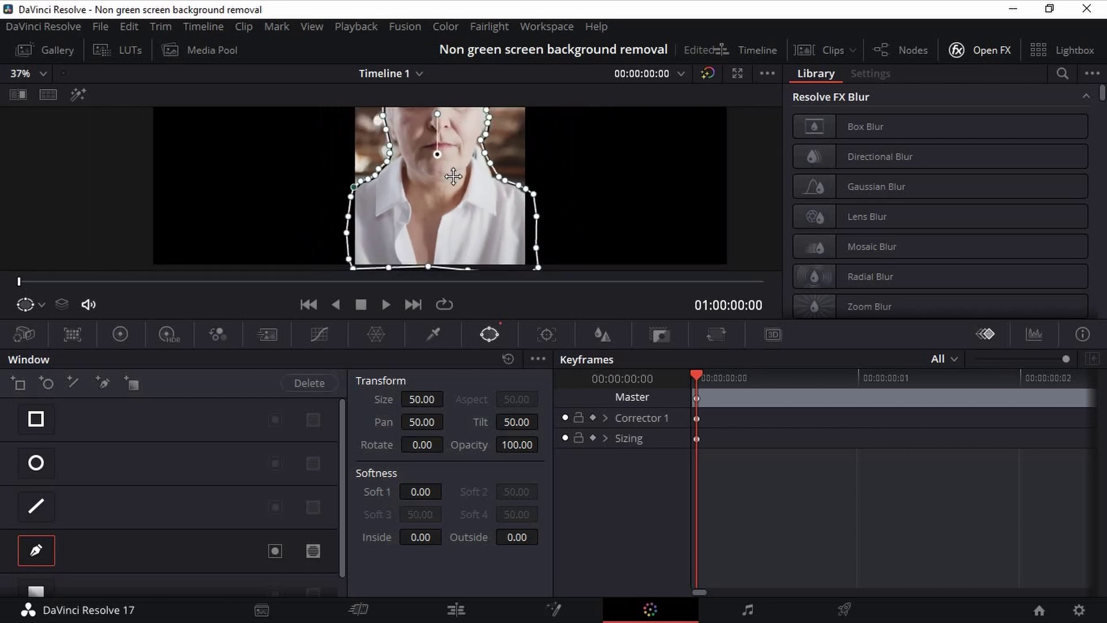
{"action": "scroll", "coordinate": [461, 163], "scroll_direction": "down", "scroll_amount": 2}
{"action": "scroll", "coordinate": [432, 143], "scroll_direction": "down", "scroll_amount": 1}
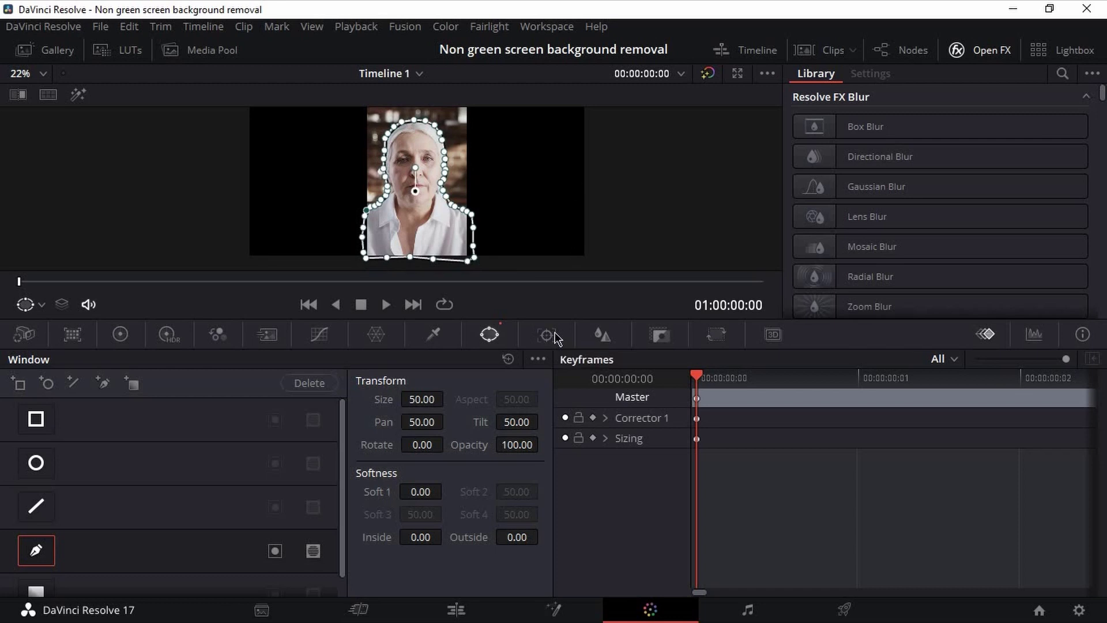
- Open the Tracker palette and set the tracking mode to Frame
{"action": "left_click", "coordinate": [555, 333]}
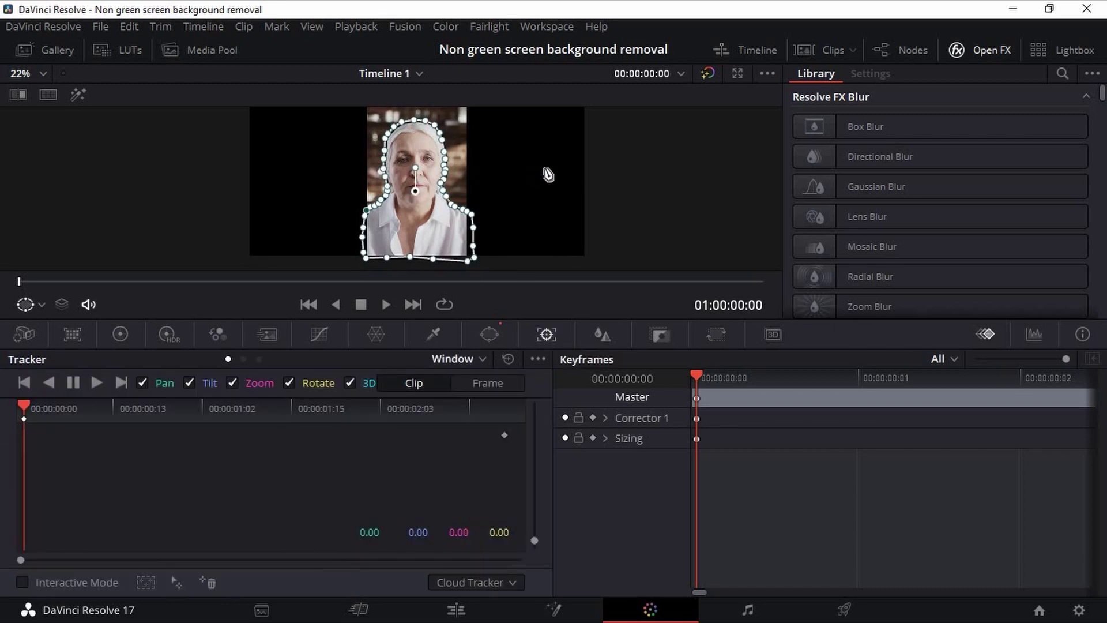
{"action": "left_click_drag", "start_coordinate": [542, 173], "coordinate": [551, 174]}
{"action": "scroll", "coordinate": [553, 186], "scroll_direction": "up", "scroll_amount": 1}
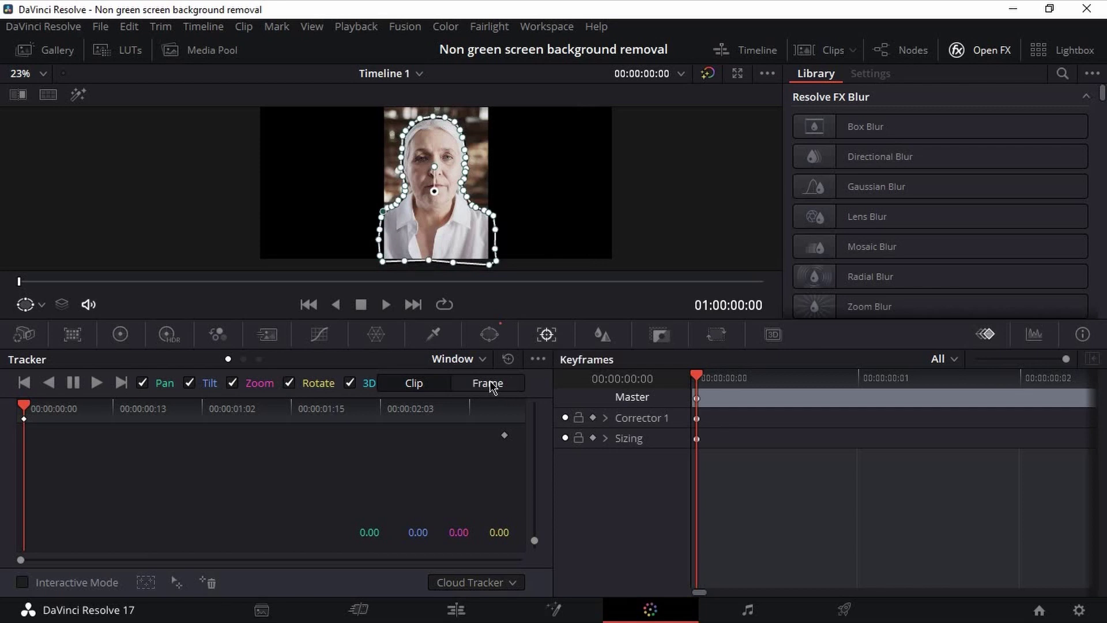
{"action": "left_click", "coordinate": [492, 386]}
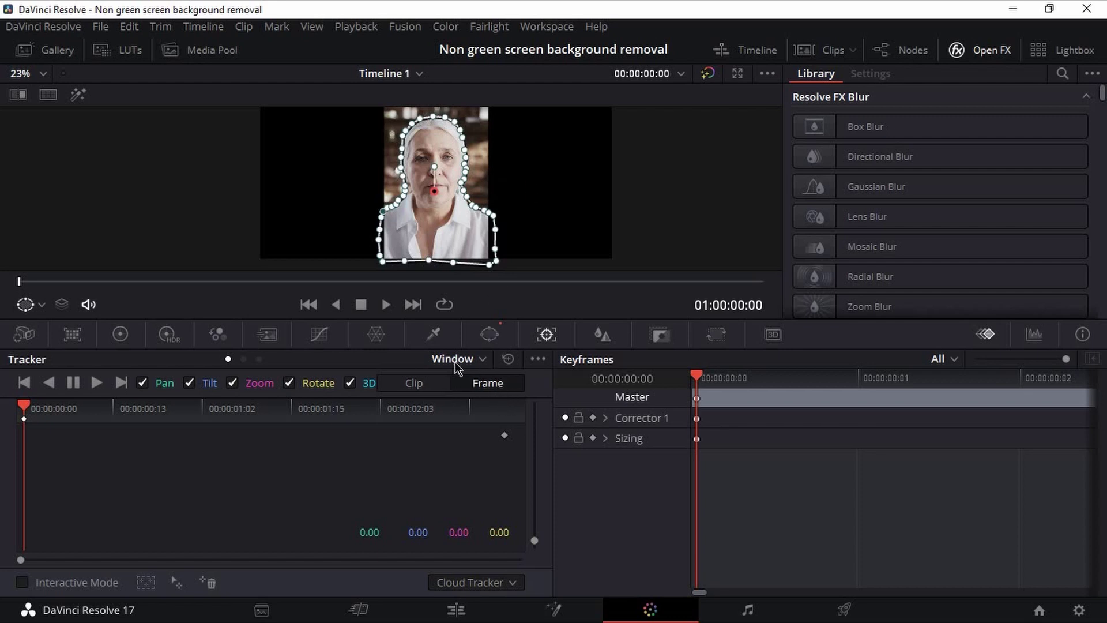
{"action": "left_click_drag", "start_coordinate": [520, 149], "coordinate": [504, 142]}
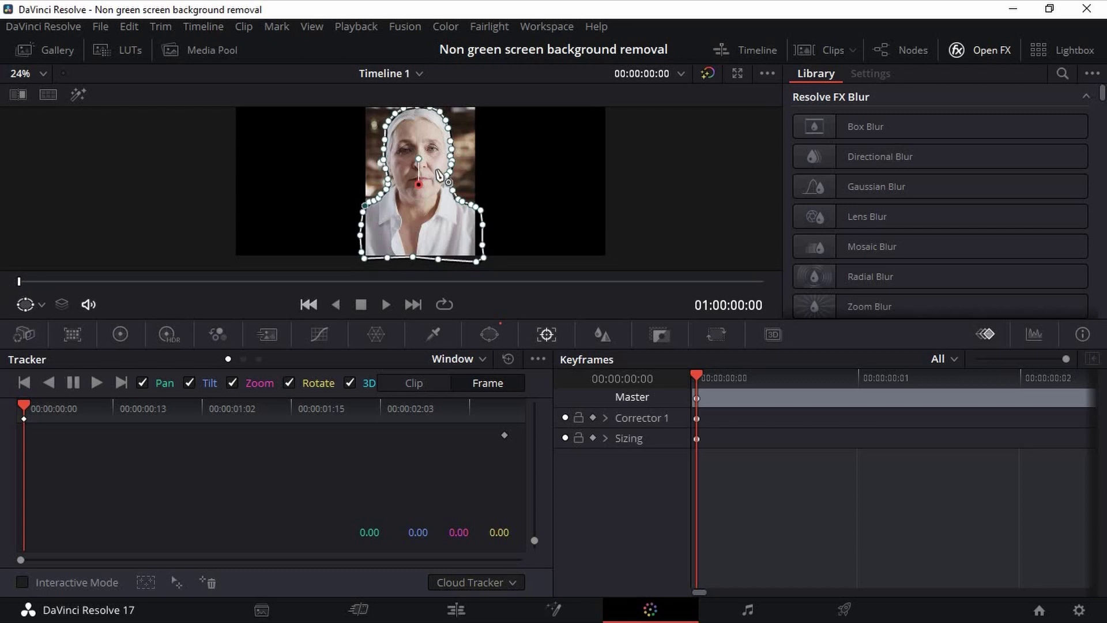
{"action": "scroll", "coordinate": [516, 154], "scroll_direction": "down", "scroll_amount": 3}
{"action": "scroll", "coordinate": [516, 153], "scroll_direction": "up", "scroll_amount": 1}
{"action": "scroll", "coordinate": [516, 154], "scroll_direction": "up", "scroll_amount": 1}
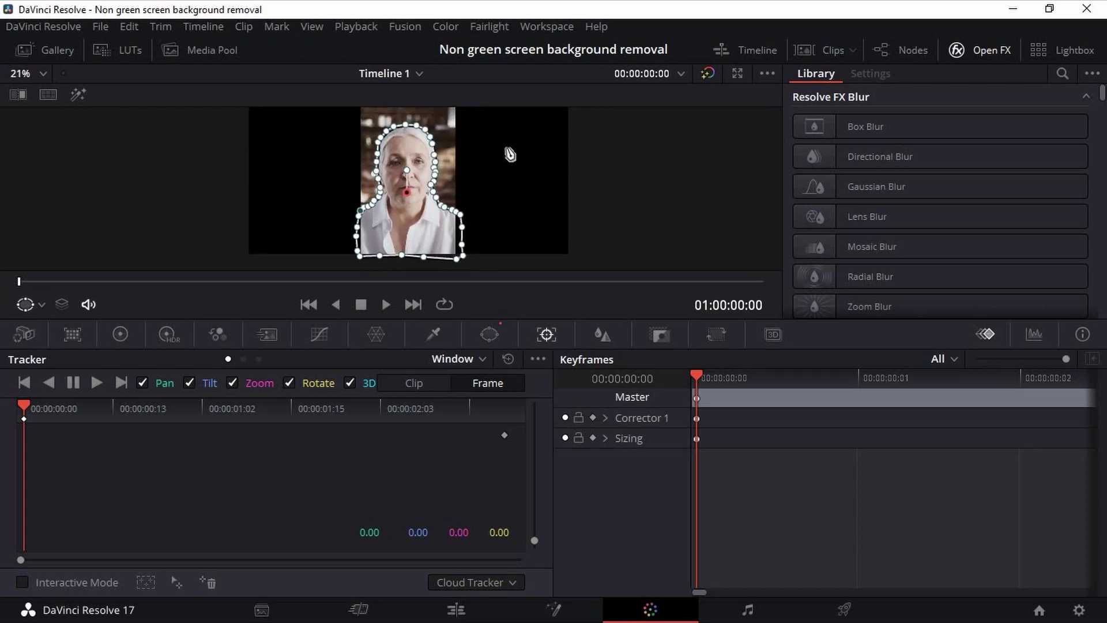
{"action": "scroll", "coordinate": [516, 156], "scroll_direction": "up", "scroll_amount": 1}
{"action": "scroll", "coordinate": [517, 159], "scroll_direction": "up", "scroll_amount": 1}
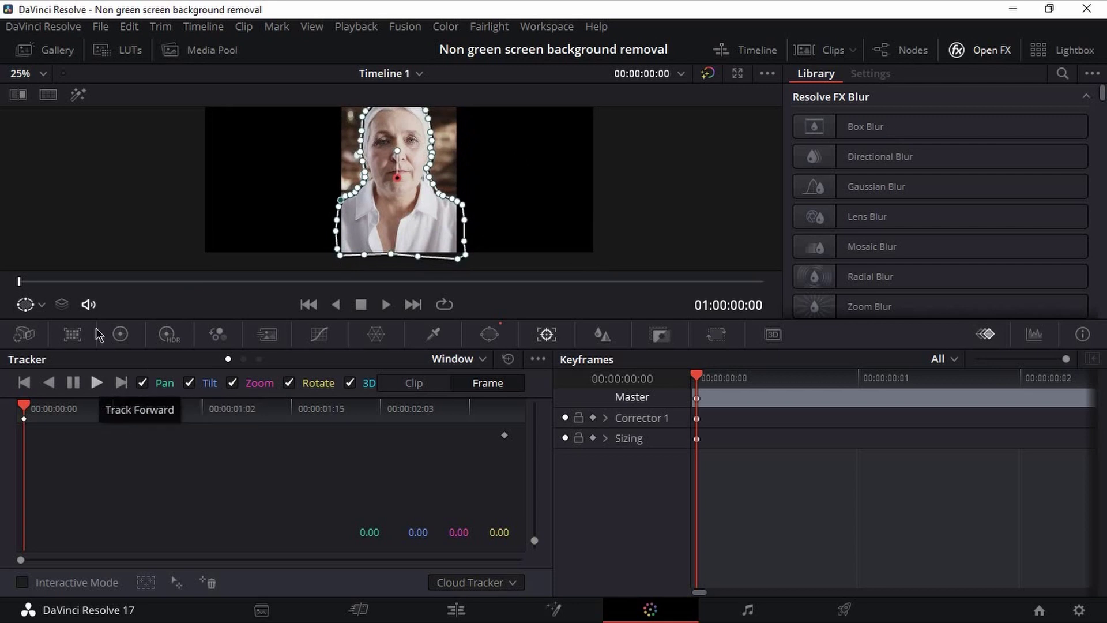
{"action": "scroll", "coordinate": [252, 204], "scroll_direction": "down", "scroll_amount": 1}
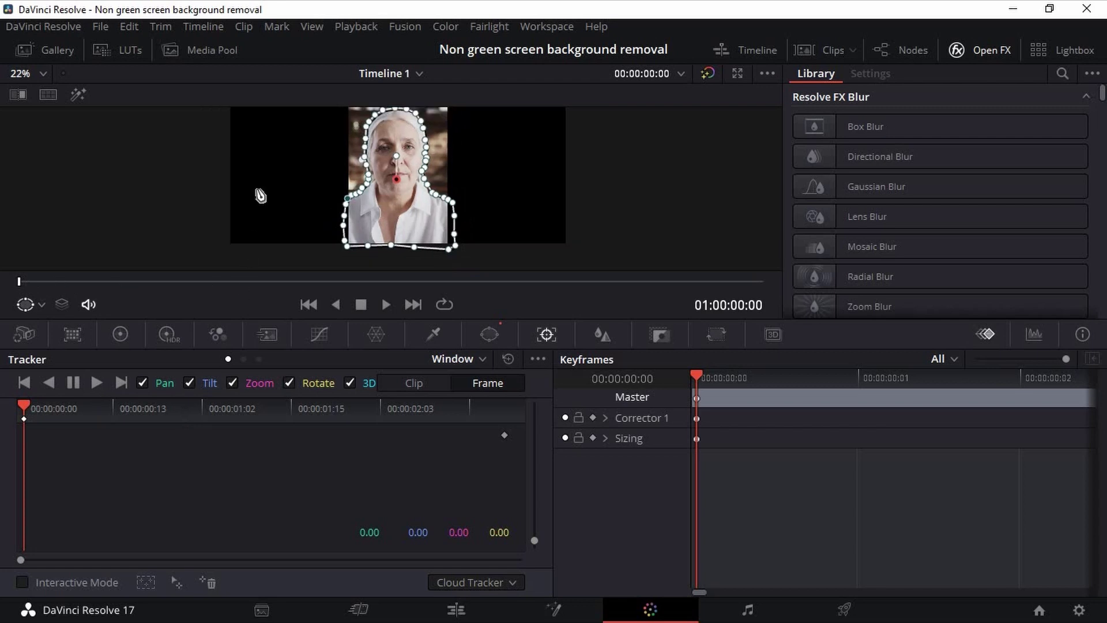
- Track the pen window forward in two passes until it reaches the clip's end
{"action": "left_click_drag", "start_coordinate": [260, 196], "coordinate": [241, 197]}
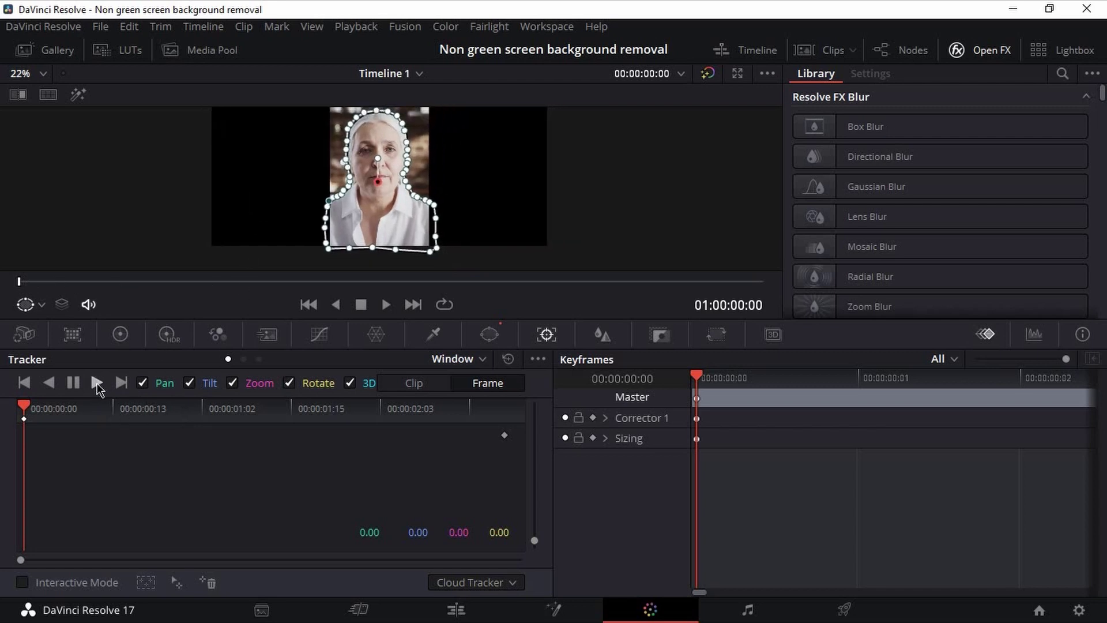
{"action": "left_click", "coordinate": [97, 383]}
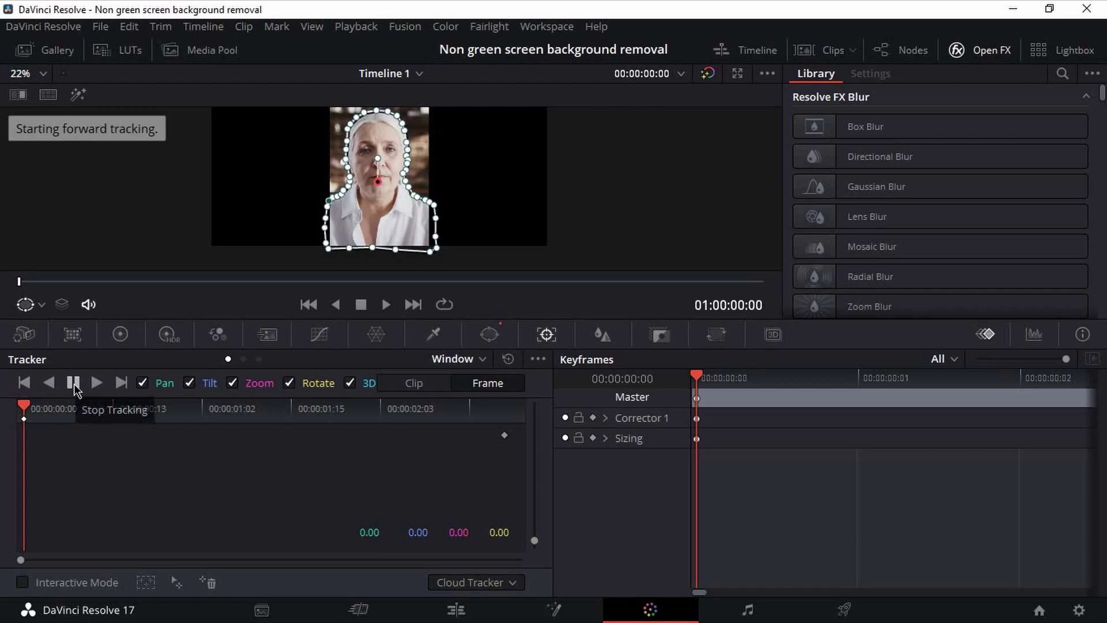
{"action": "left_click", "coordinate": [96, 385]}
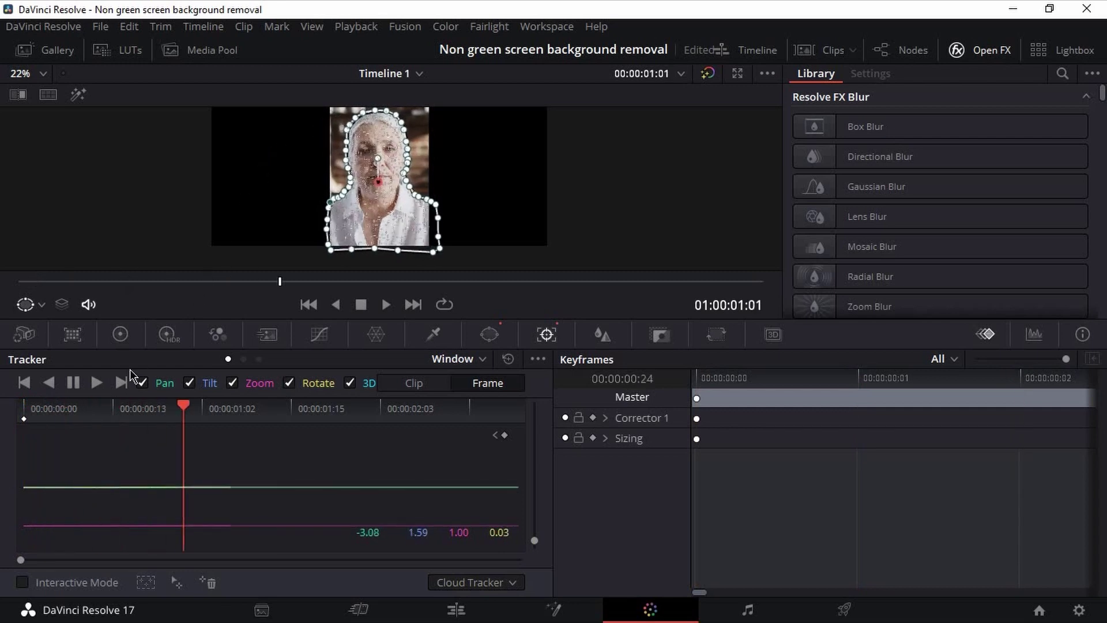
{"action": "left_click", "coordinate": [76, 385]}
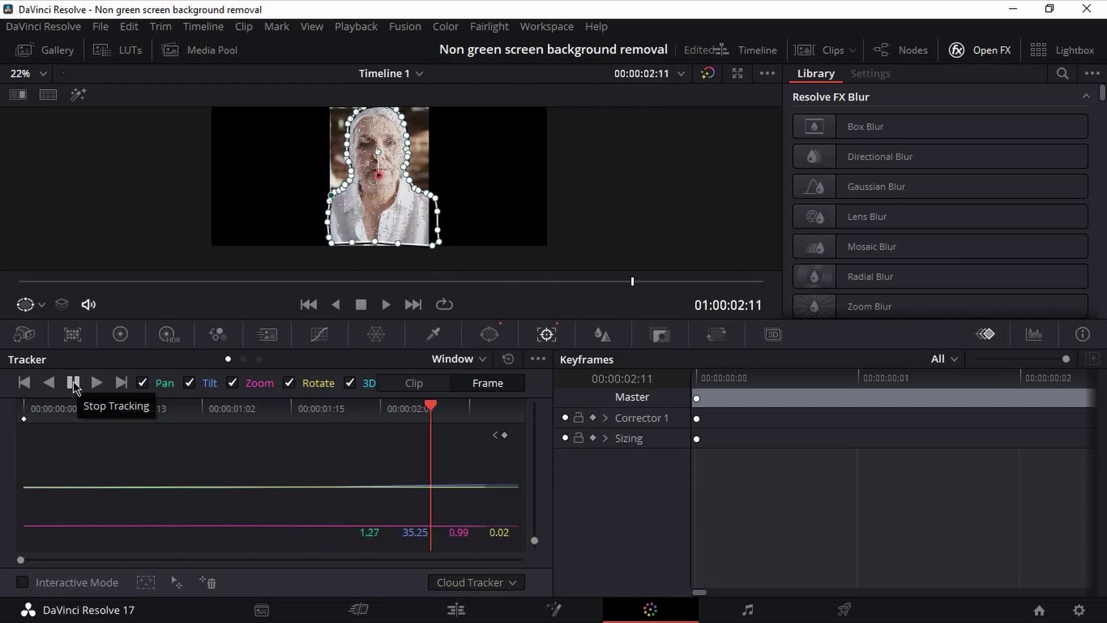
{"action": "left_click", "coordinate": [75, 386]}
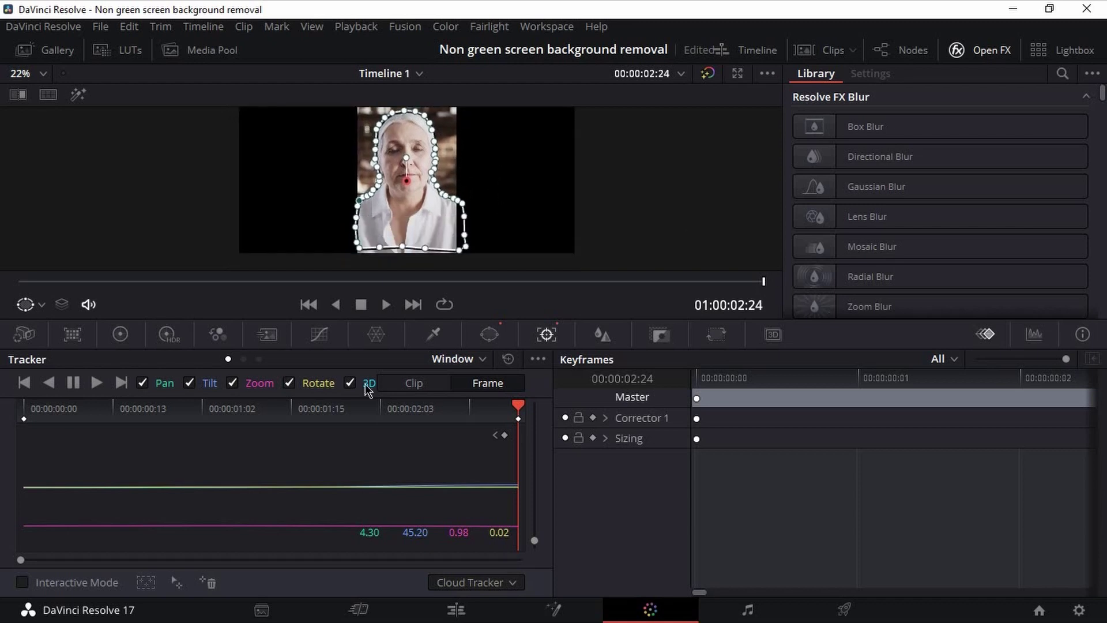
{"action": "left_click", "coordinate": [119, 390]}
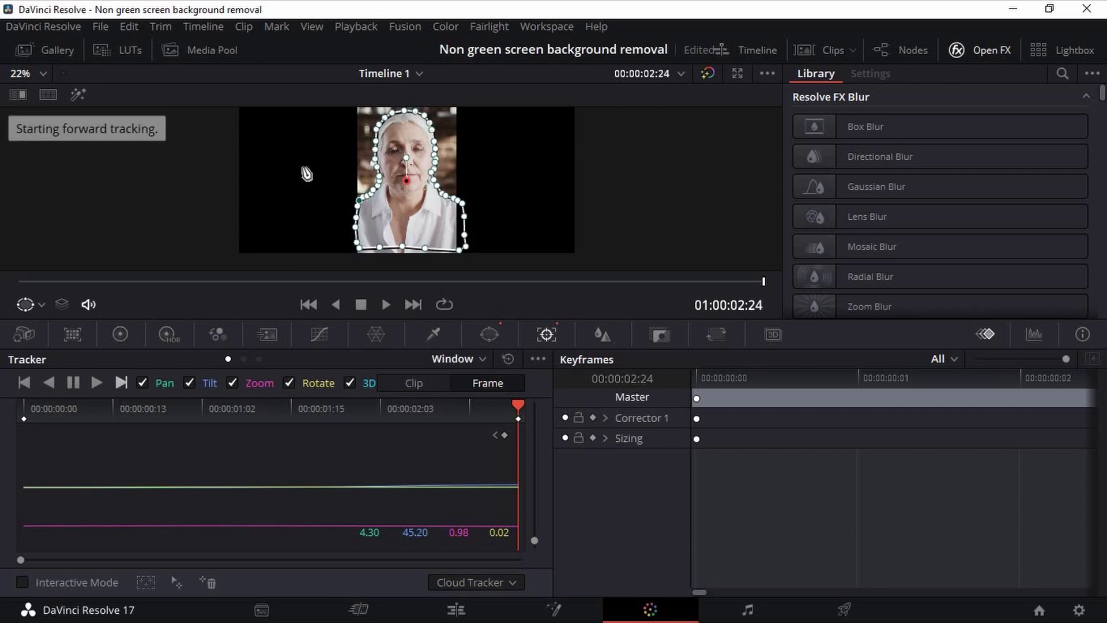
{"action": "scroll", "coordinate": [428, 190], "scroll_direction": "up", "scroll_amount": 1}
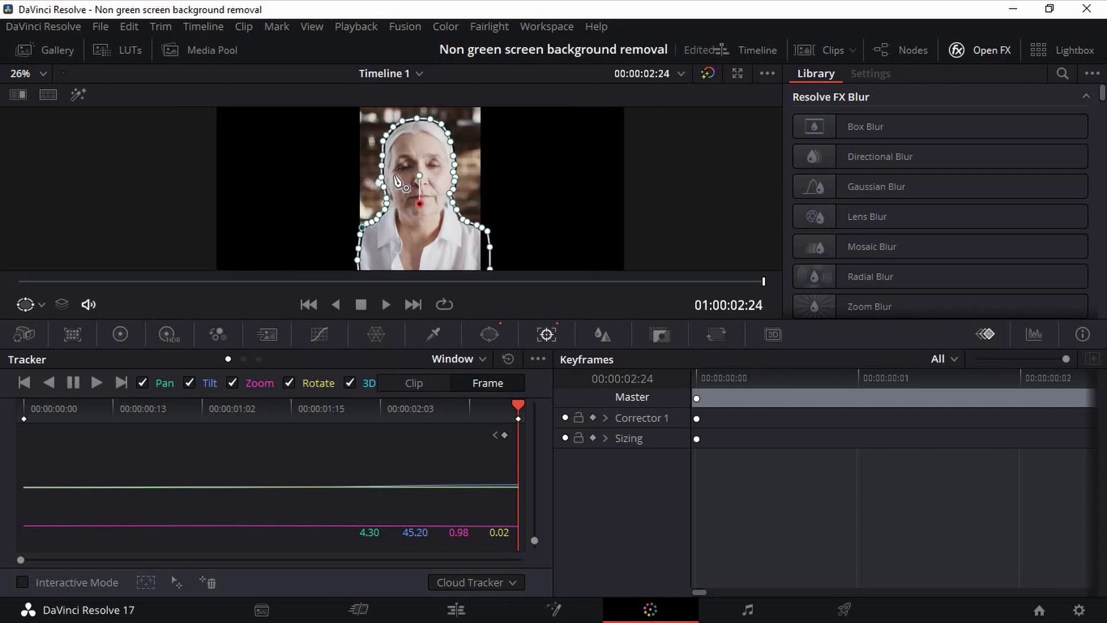
{"action": "scroll", "coordinate": [422, 181], "scroll_direction": "down", "scroll_amount": 1}
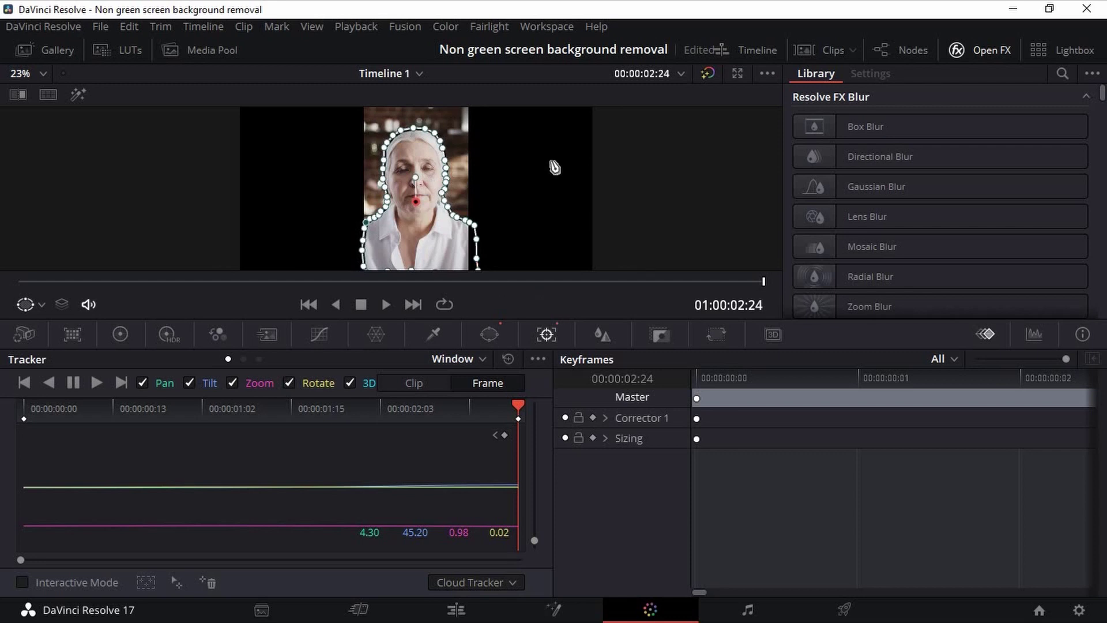
{"action": "scroll", "coordinate": [557, 166], "scroll_direction": "down", "scroll_amount": 1}
{"action": "scroll", "coordinate": [527, 194], "scroll_direction": "down", "scroll_amount": 1}
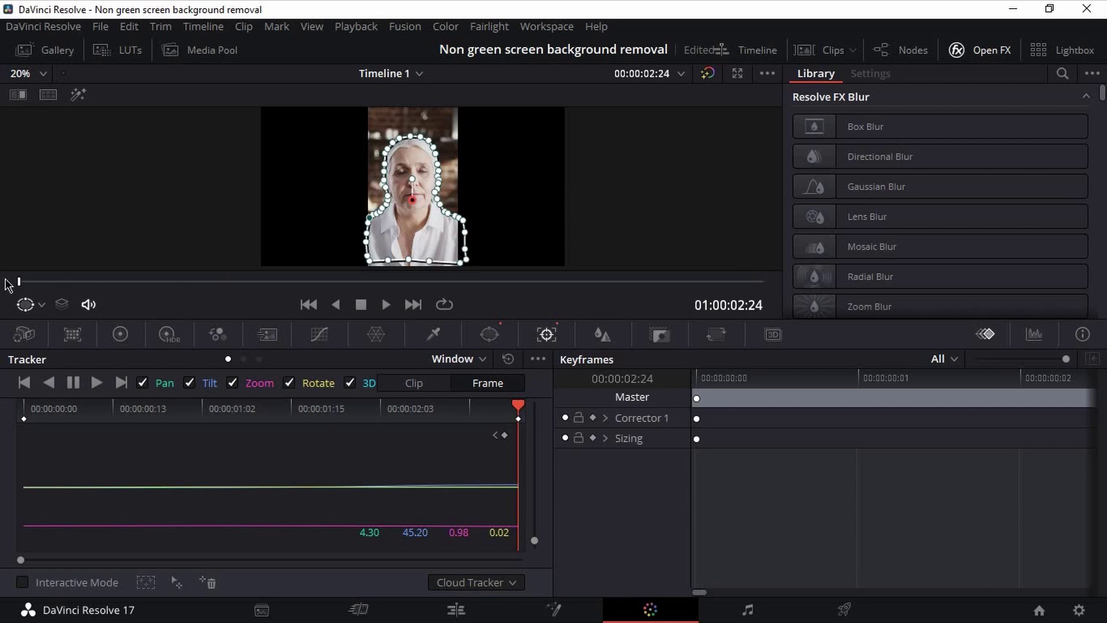
{"action": "key", "text": "space"}
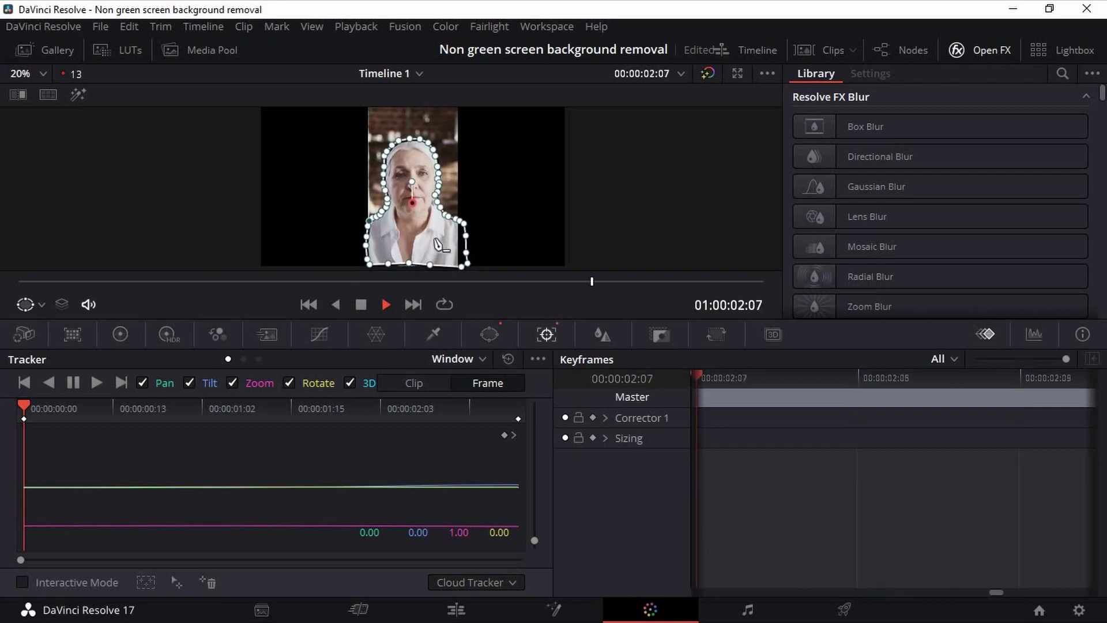
{"action": "key", "text": "space"}
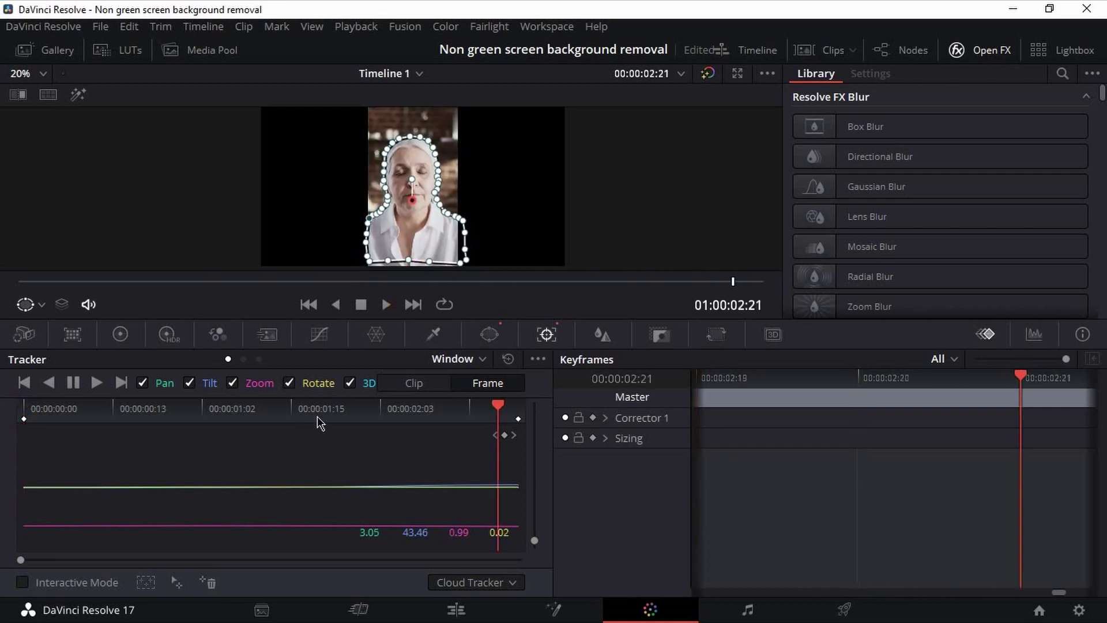
- Add a point to the mask's bottom edge, check the last frame, then return to the first frame
{"action": "left_click", "coordinate": [396, 407]}
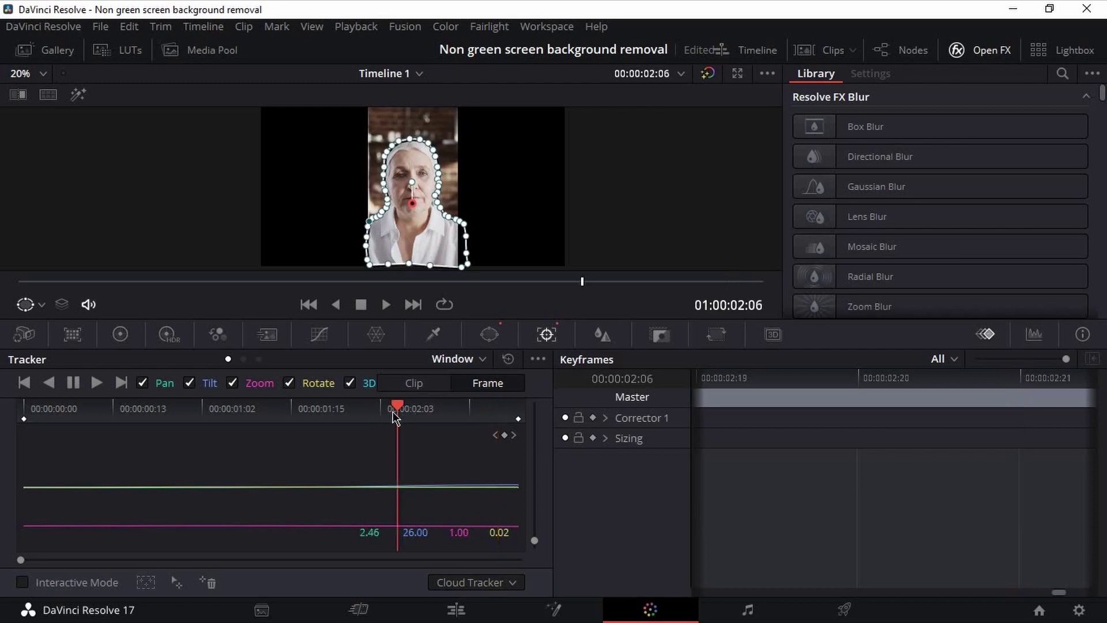
{"action": "left_click_drag", "start_coordinate": [342, 414], "coordinate": [296, 409]}
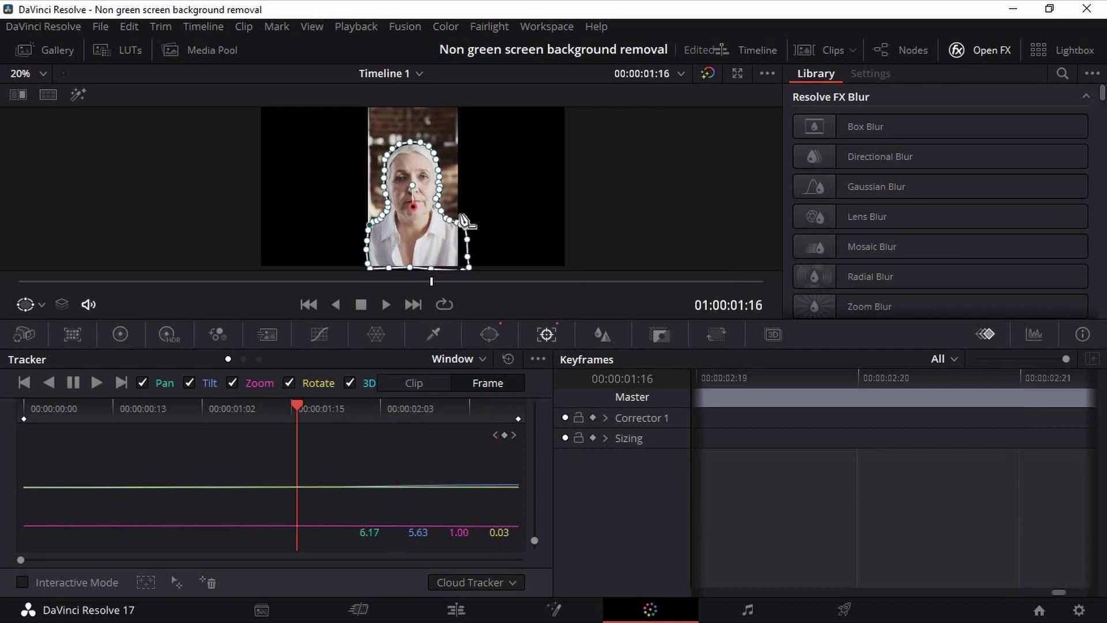
{"action": "scroll", "coordinate": [553, 222], "scroll_direction": "up", "scroll_amount": 2}
{"action": "scroll", "coordinate": [536, 177], "scroll_direction": "up", "scroll_amount": 2}
{"action": "scroll", "coordinate": [473, 229], "scroll_direction": "up", "scroll_amount": 2}
{"action": "scroll", "coordinate": [471, 227], "scroll_direction": "up", "scroll_amount": 2}
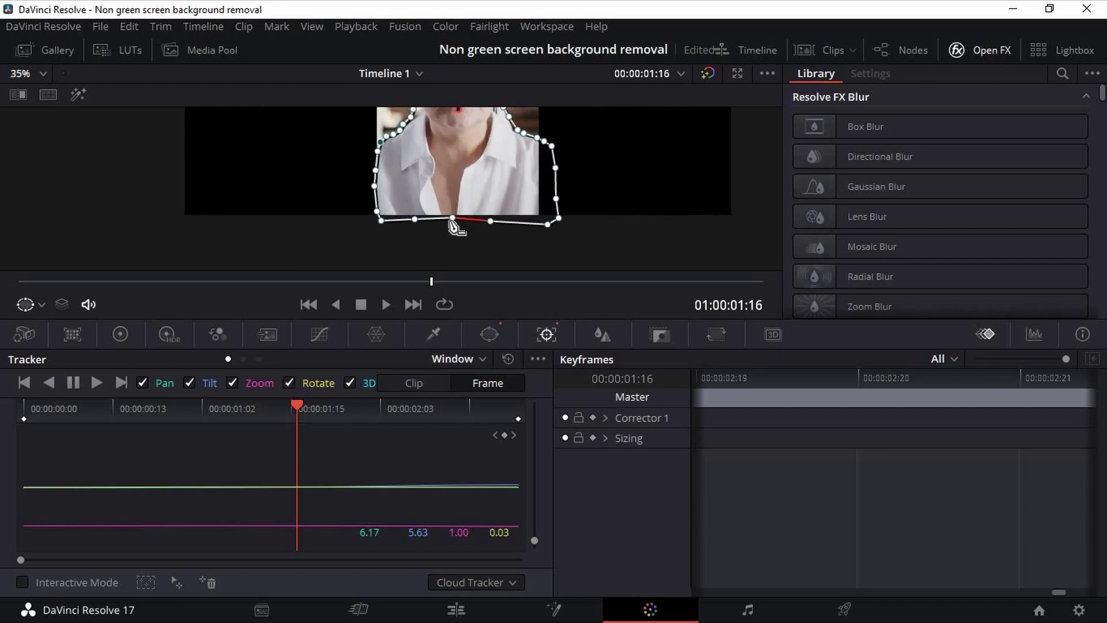
{"action": "scroll", "coordinate": [474, 239], "scroll_direction": "down", "scroll_amount": 2}
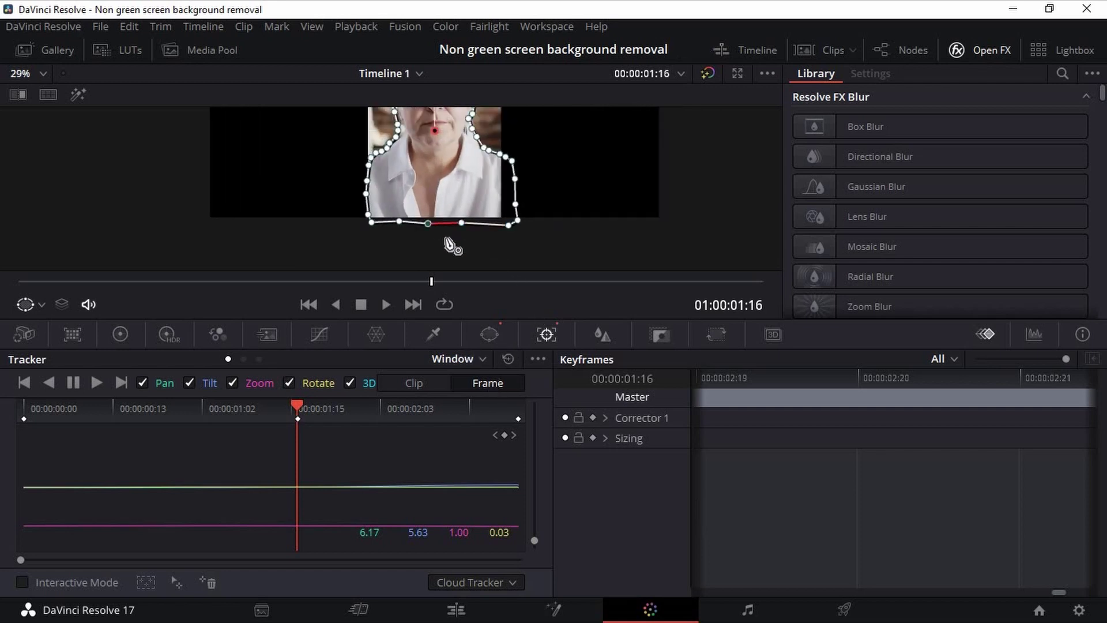
{"action": "scroll", "coordinate": [453, 243], "scroll_direction": "up", "scroll_amount": 2}
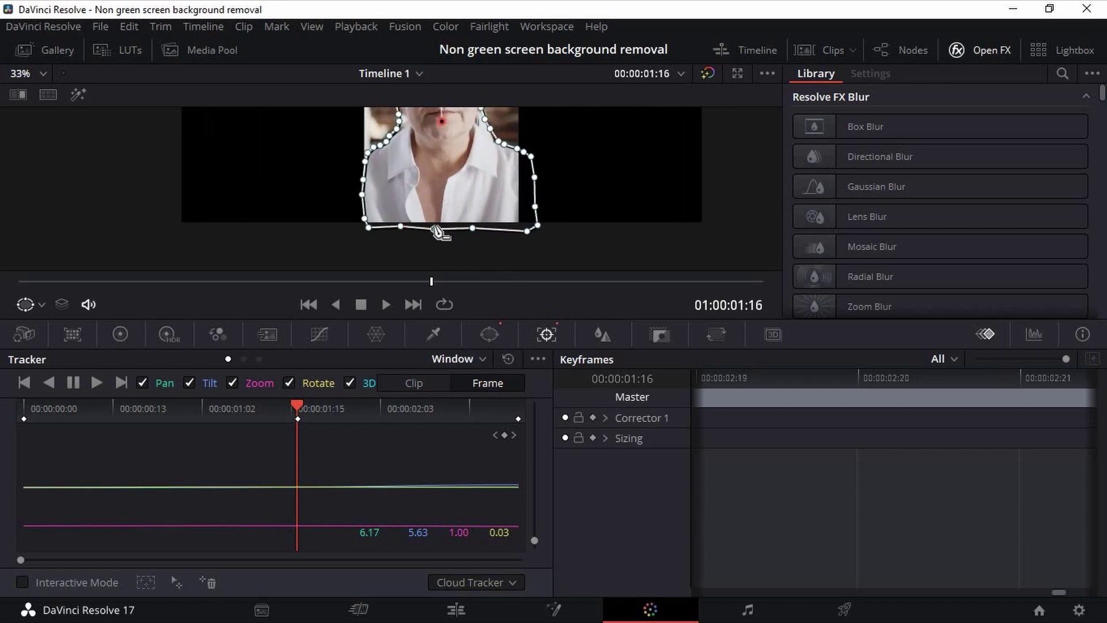
{"action": "left_click", "coordinate": [437, 228]}
{"action": "scroll", "coordinate": [445, 242], "scroll_direction": "down", "scroll_amount": 2}
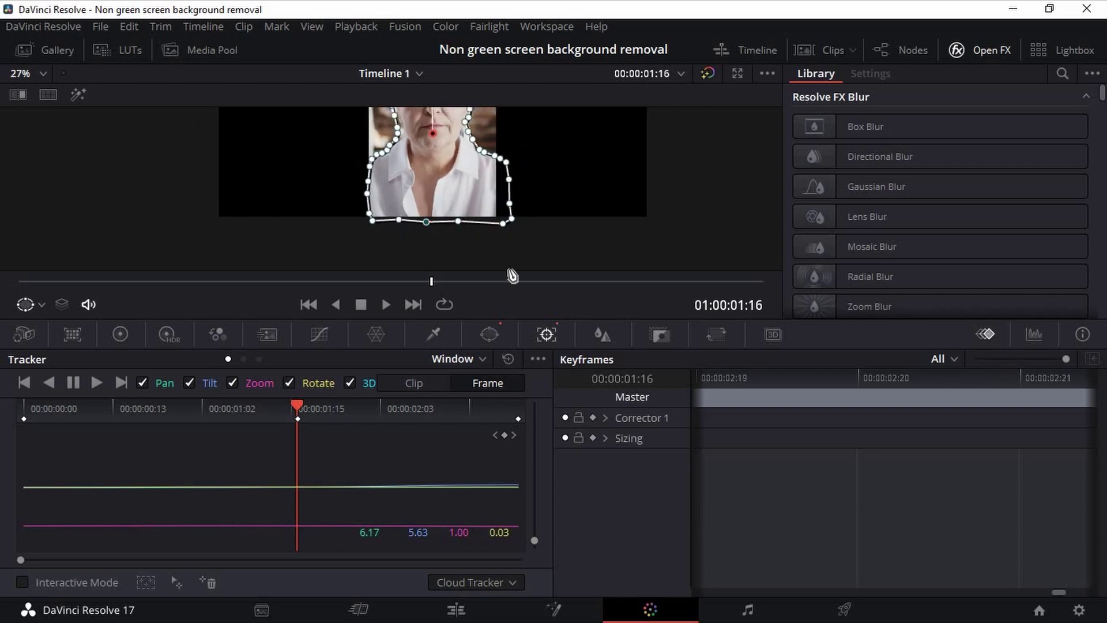
{"action": "scroll", "coordinate": [550, 153], "scroll_direction": "down", "scroll_amount": 1}
{"action": "left_click_drag", "start_coordinate": [554, 154], "coordinate": [556, 187]}
{"action": "scroll", "coordinate": [459, 181], "scroll_direction": "down", "scroll_amount": 1}
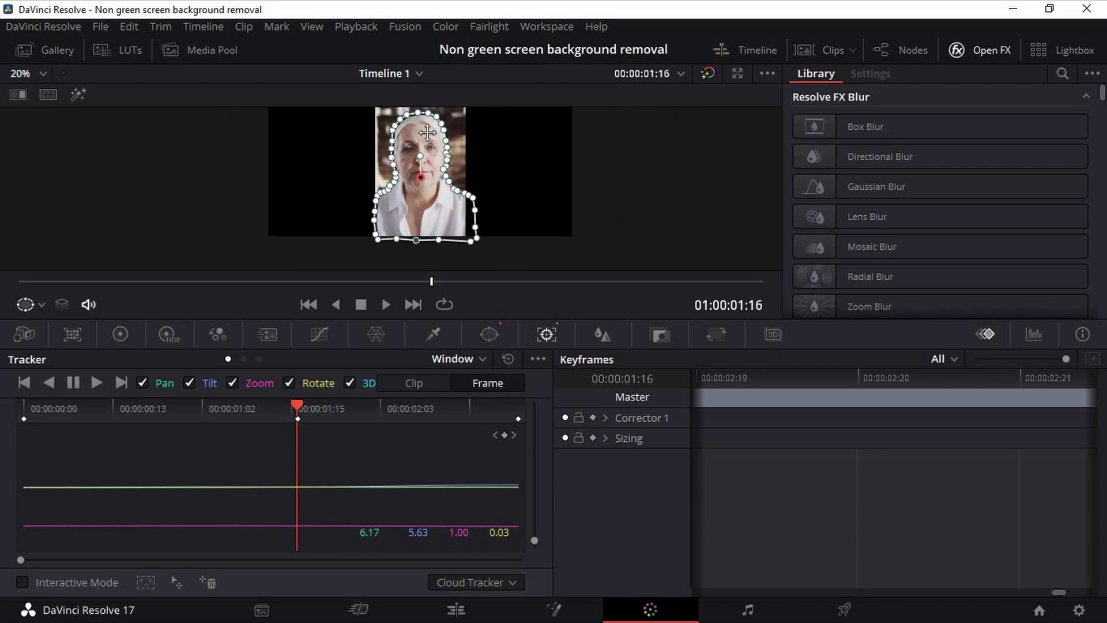
{"action": "scroll", "coordinate": [536, 179], "scroll_direction": "up", "scroll_amount": 1}
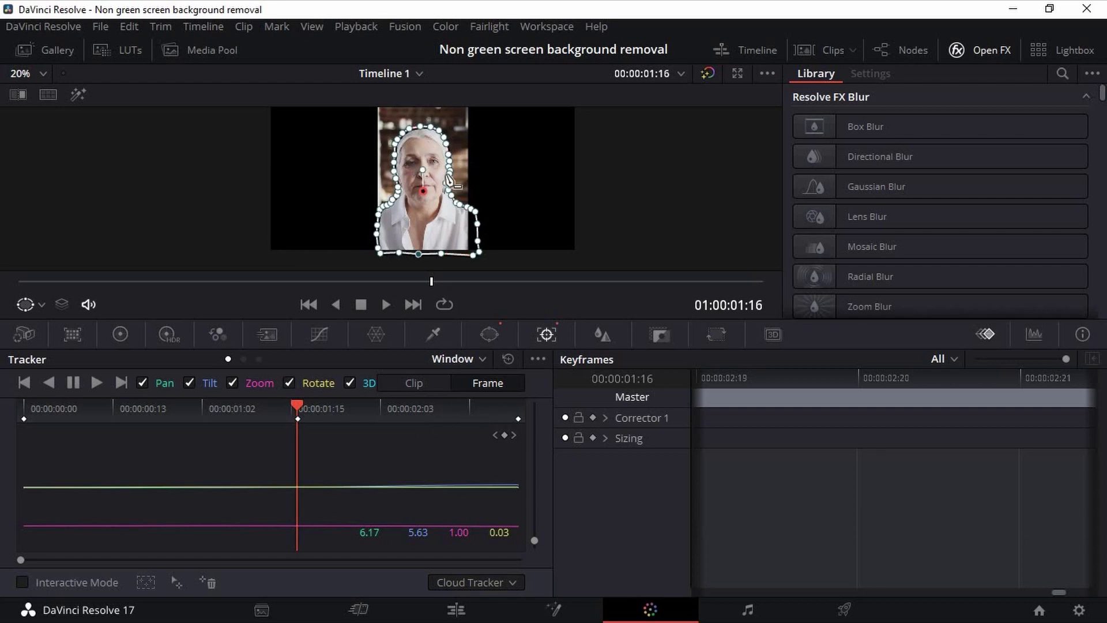
{"action": "key", "text": "End"}
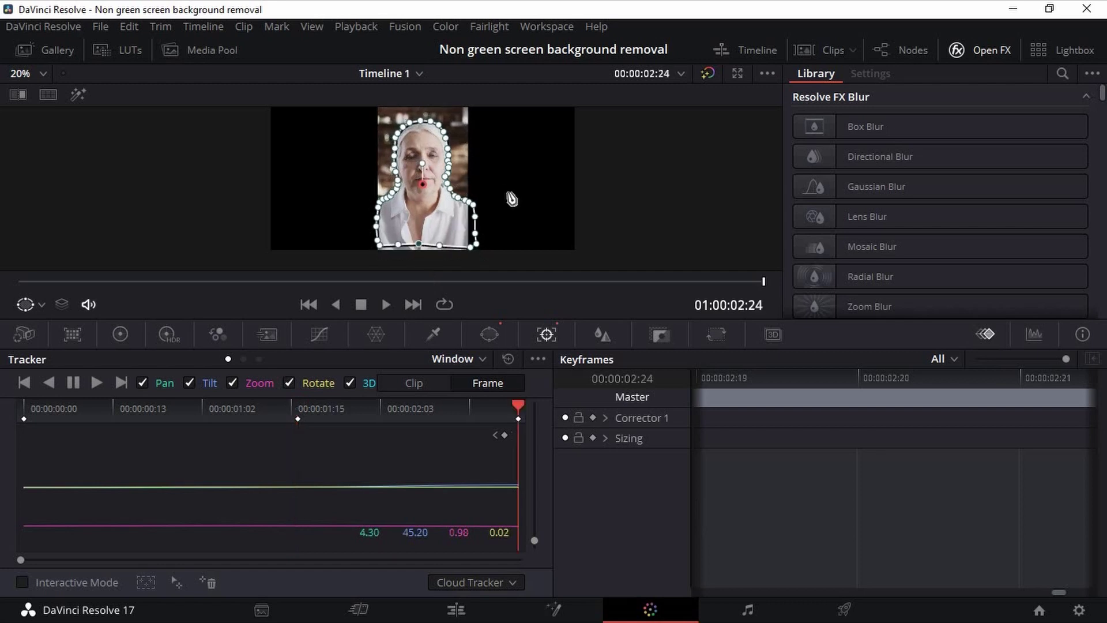
{"action": "scroll", "coordinate": [508, 198], "scroll_direction": "down", "scroll_amount": 1}
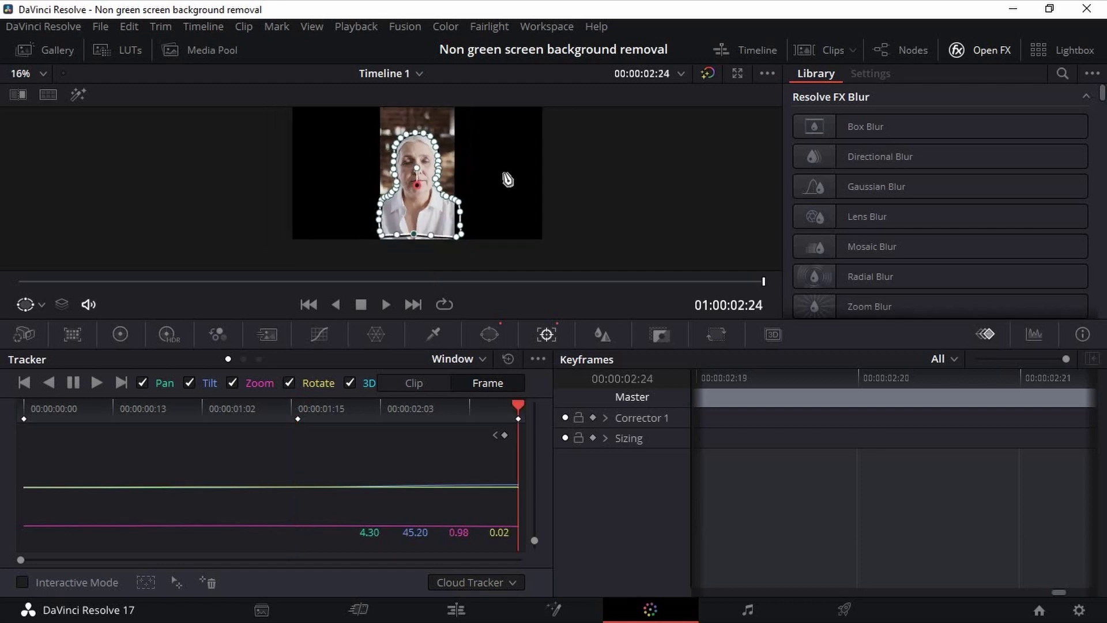
{"action": "left_click", "coordinate": [19, 281]}
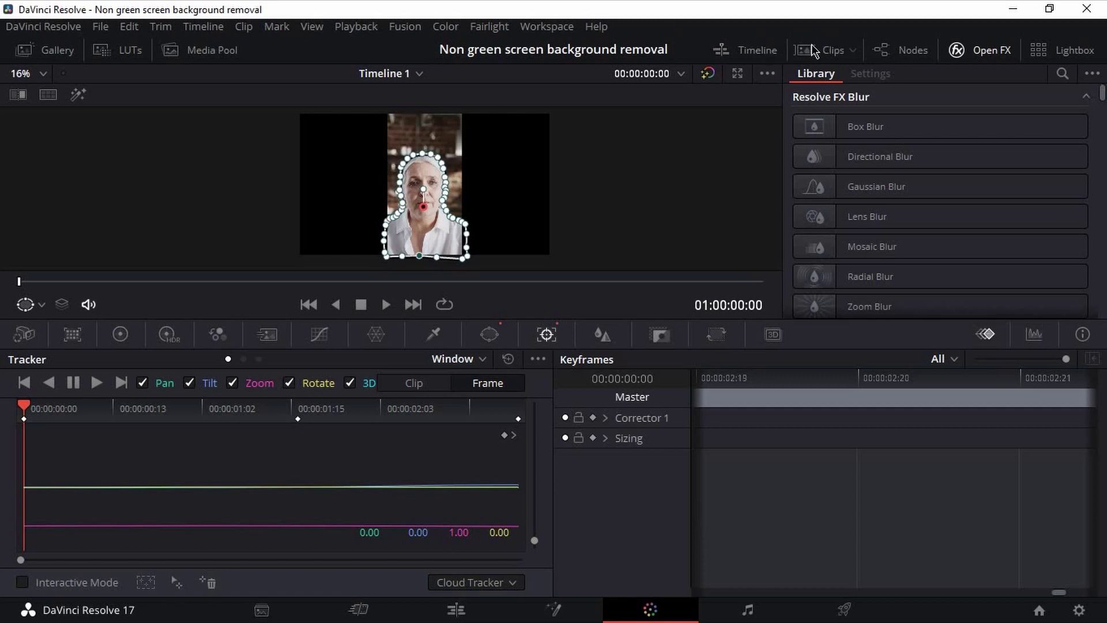
- In the node graph, add an Alpha Output and connect node 01's alpha to it
{"action": "left_click", "coordinate": [924, 52]}
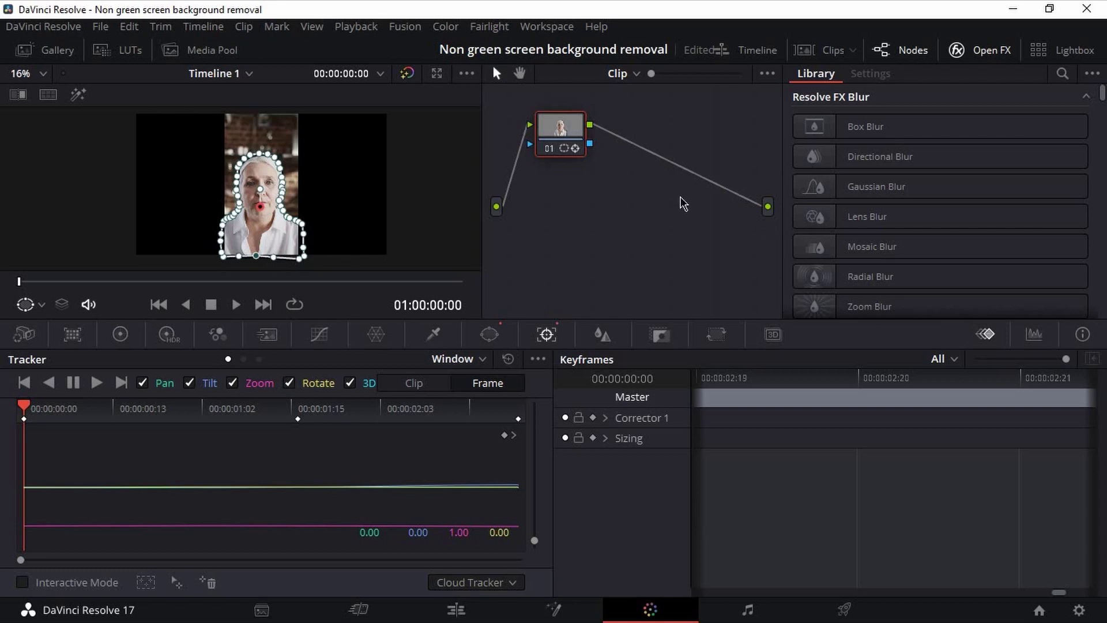
{"action": "right_click", "coordinate": [602, 206]}
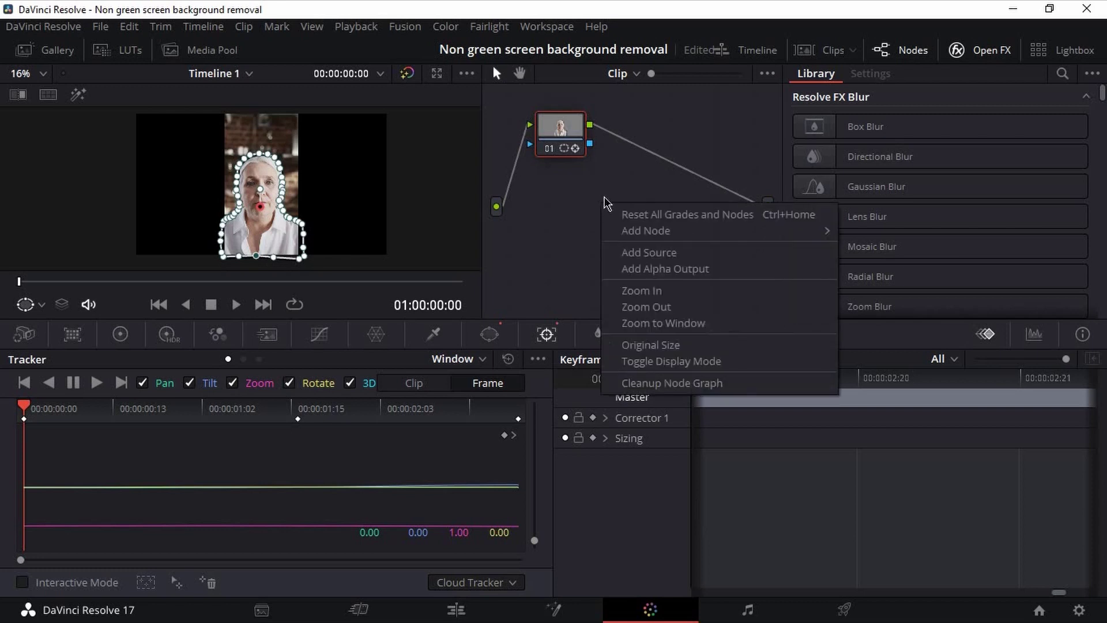
{"action": "right_click", "coordinate": [597, 185]}
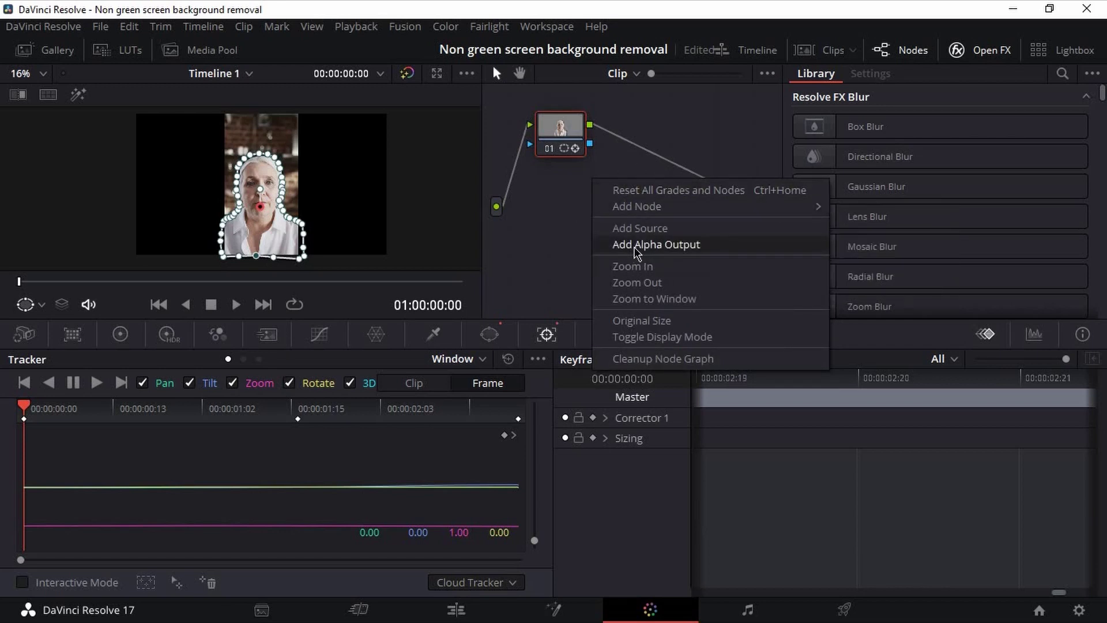
{"action": "left_click", "coordinate": [682, 247]}
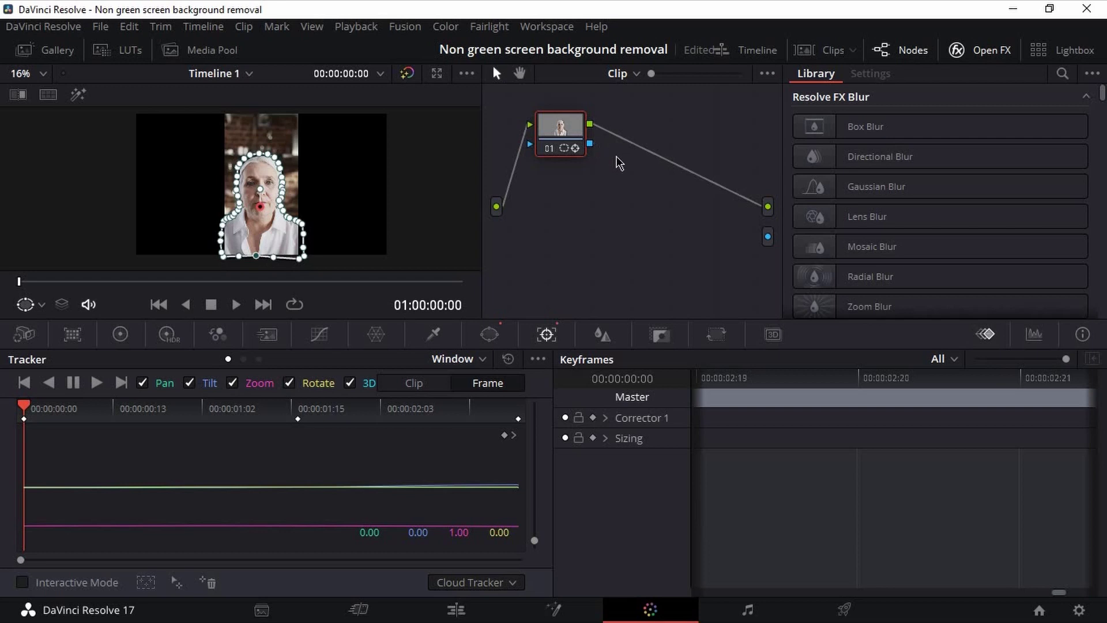
{"action": "left_click_drag", "start_coordinate": [619, 162], "coordinate": [768, 237]}
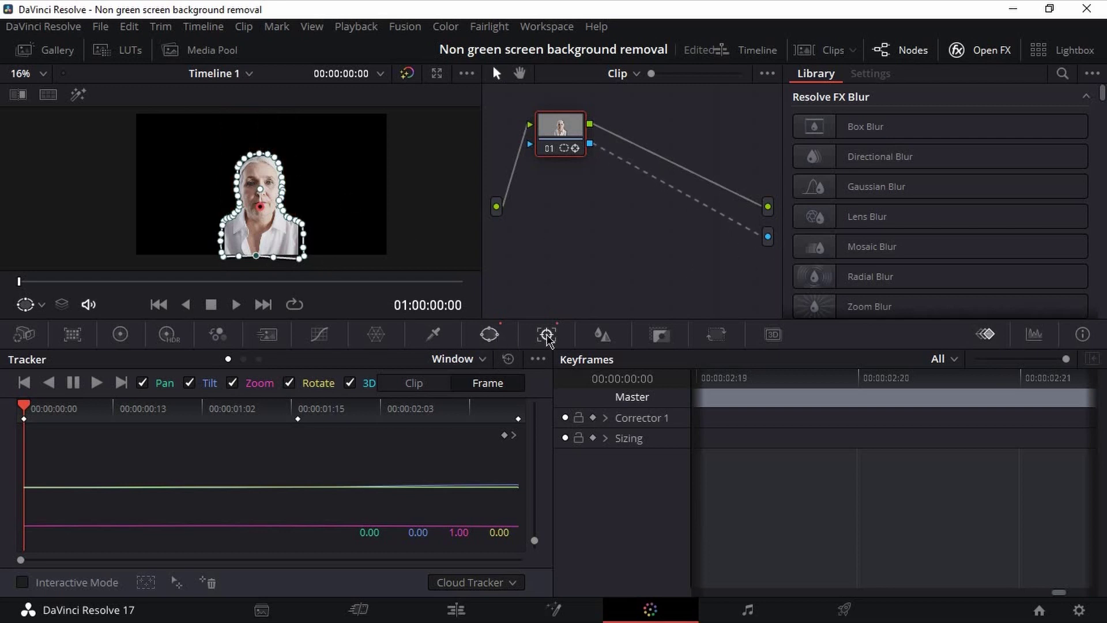
- Hide the window overlay via the Blur palette, then play the cut-out clip on the Edit page
{"action": "left_click", "coordinate": [603, 334]}
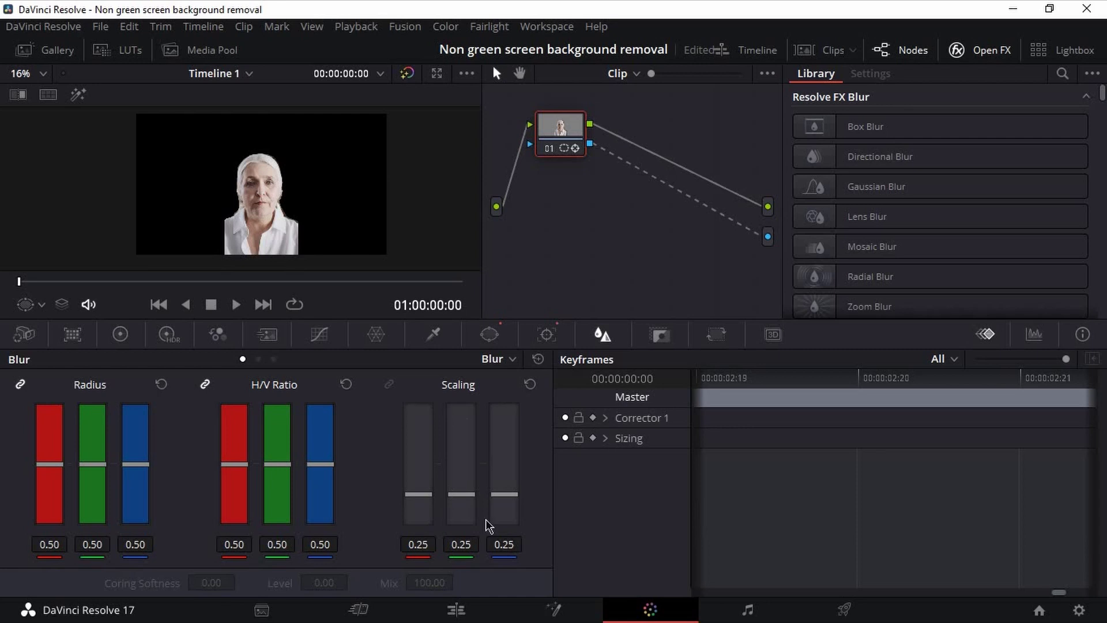
{"action": "left_click", "coordinate": [455, 609]}
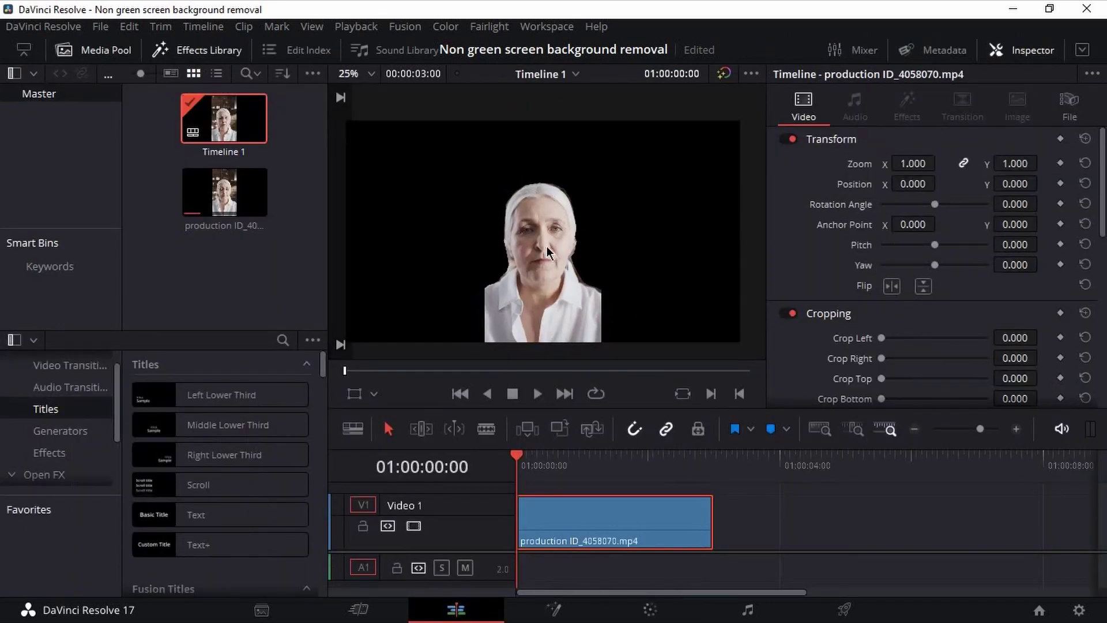
{"action": "scroll", "coordinate": [546, 246], "scroll_direction": "up", "scroll_amount": 2}
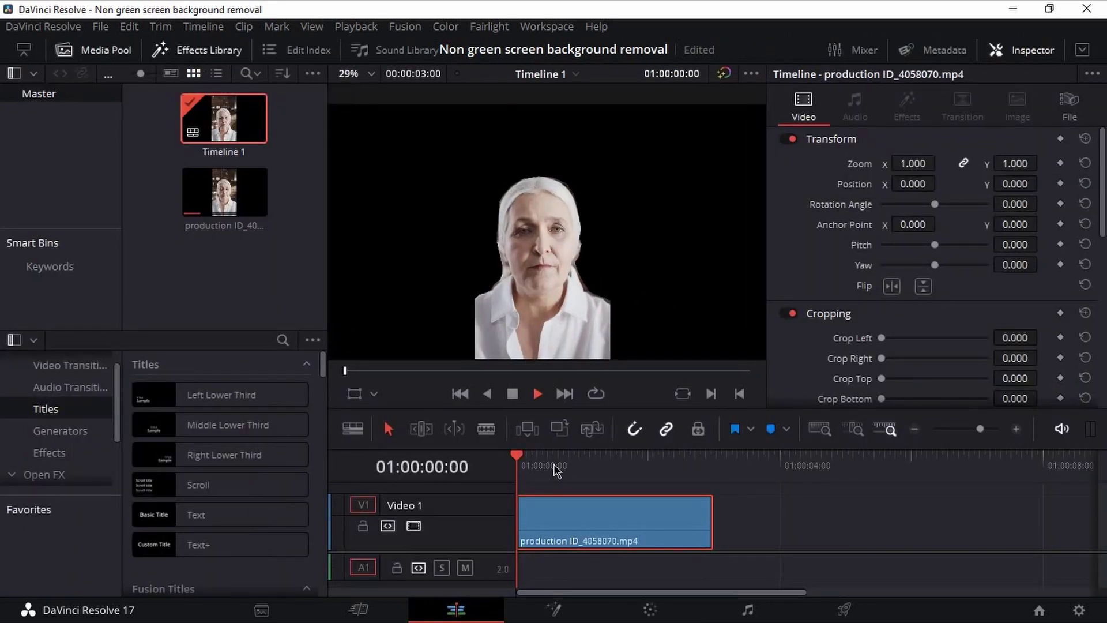
{"action": "key", "text": "space"}
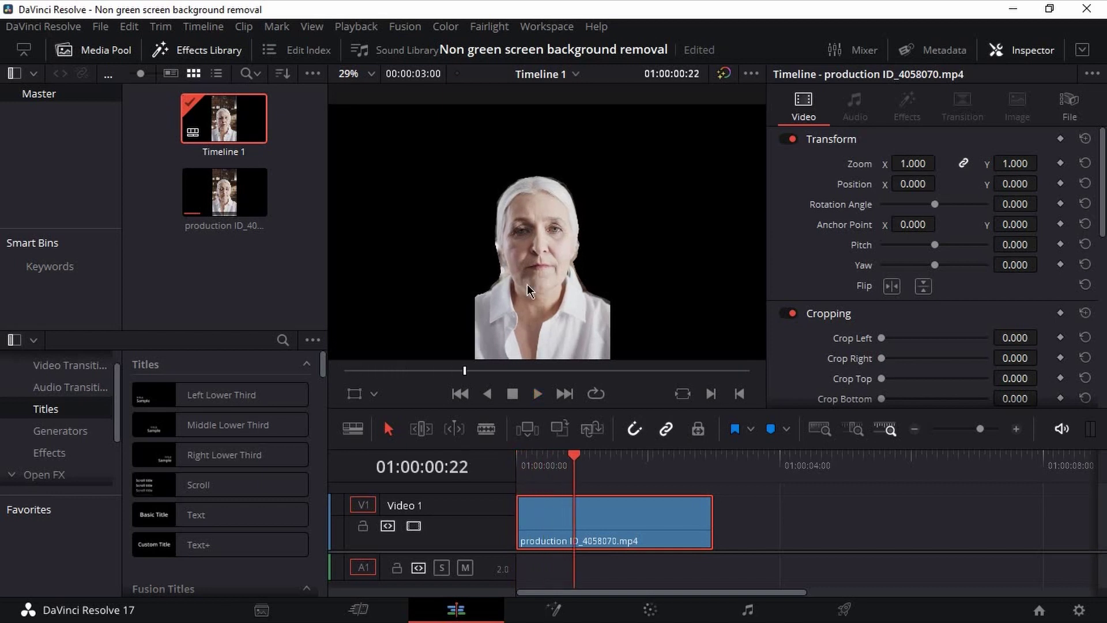
{"action": "scroll", "coordinate": [527, 283], "scroll_direction": "up", "scroll_amount": 2}
{"action": "scroll", "coordinate": [527, 284], "scroll_direction": "up", "scroll_amount": 2}
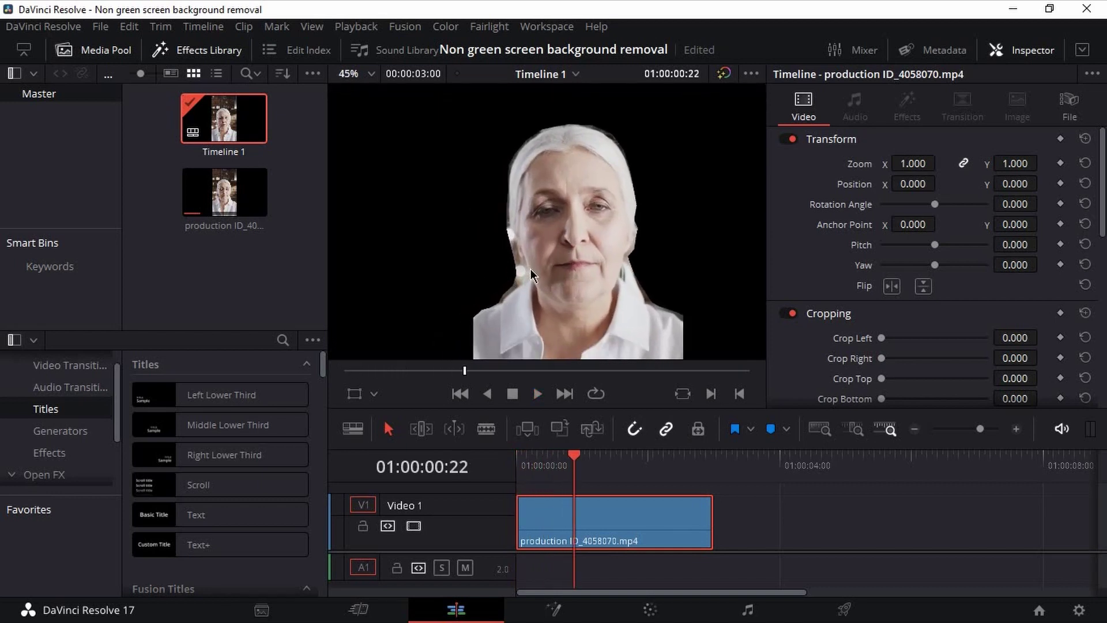
{"action": "scroll", "coordinate": [530, 274], "scroll_direction": "up", "scroll_amount": 1}
{"action": "scroll", "coordinate": [540, 260], "scroll_direction": "up", "scroll_amount": 2}
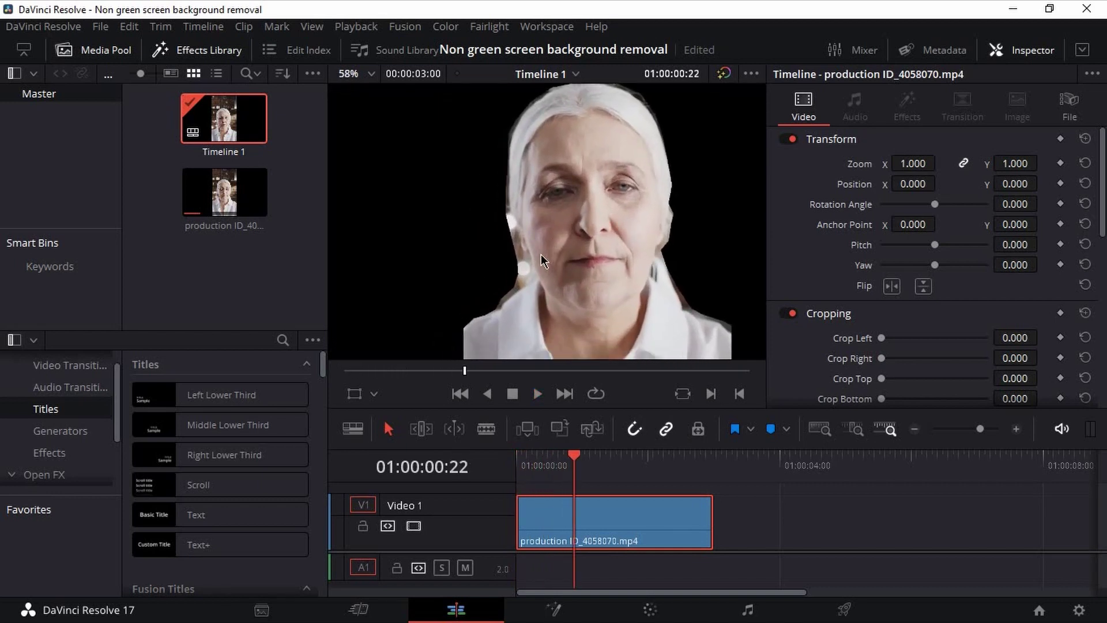
- On the Color page, reveal the window via the Tracker palette and add a point near her shoulder
{"action": "left_click", "coordinate": [649, 609]}
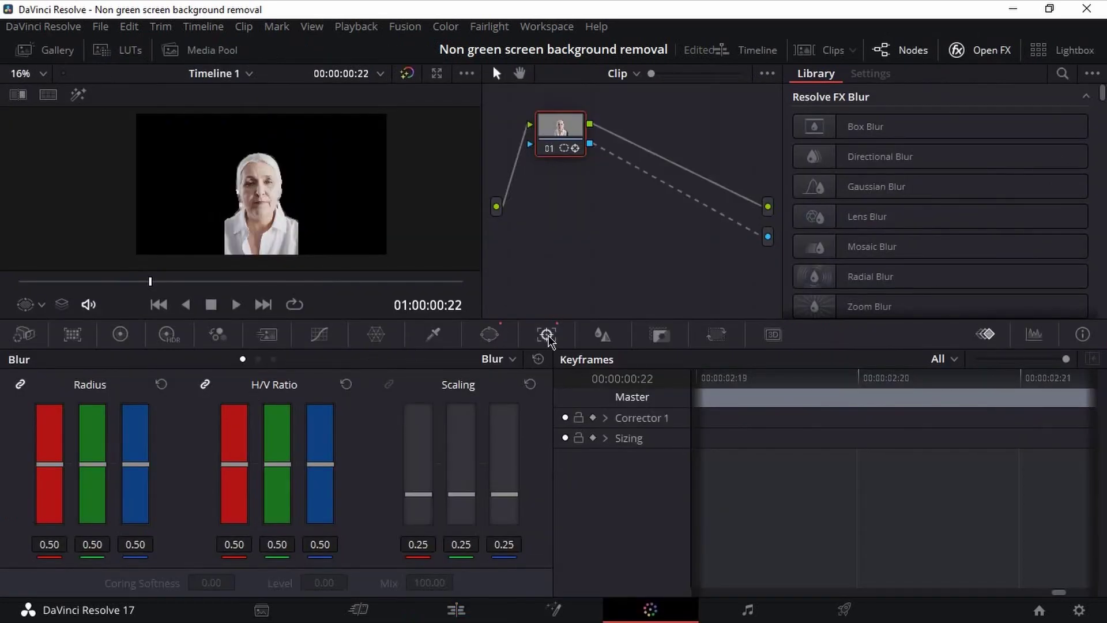
{"action": "left_click", "coordinate": [546, 334]}
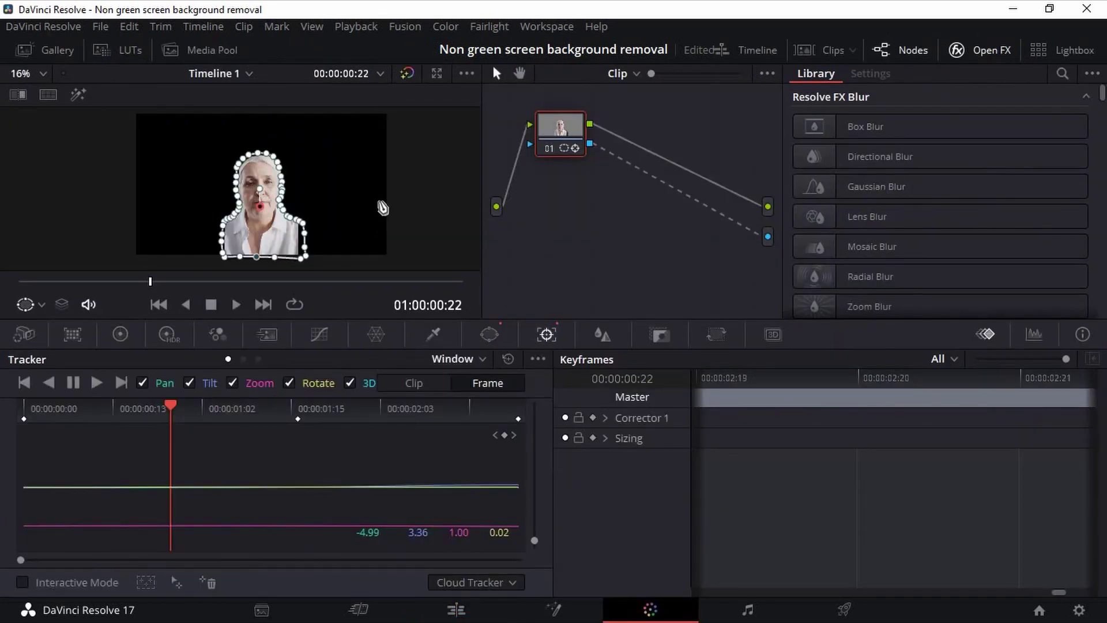
{"action": "left_click_drag", "start_coordinate": [383, 204], "coordinate": [486, 205]}
{"action": "scroll", "coordinate": [392, 212], "scroll_direction": "up", "scroll_amount": 1}
{"action": "scroll", "coordinate": [393, 213], "scroll_direction": "up", "scroll_amount": 2}
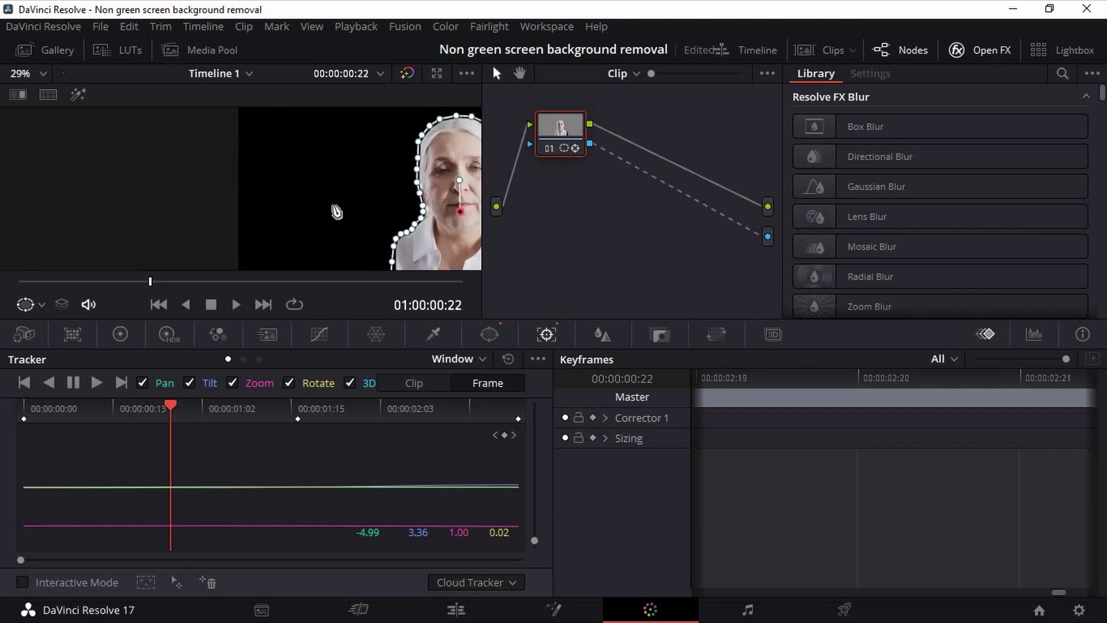
{"action": "scroll", "coordinate": [333, 207], "scroll_direction": "up", "scroll_amount": 1}
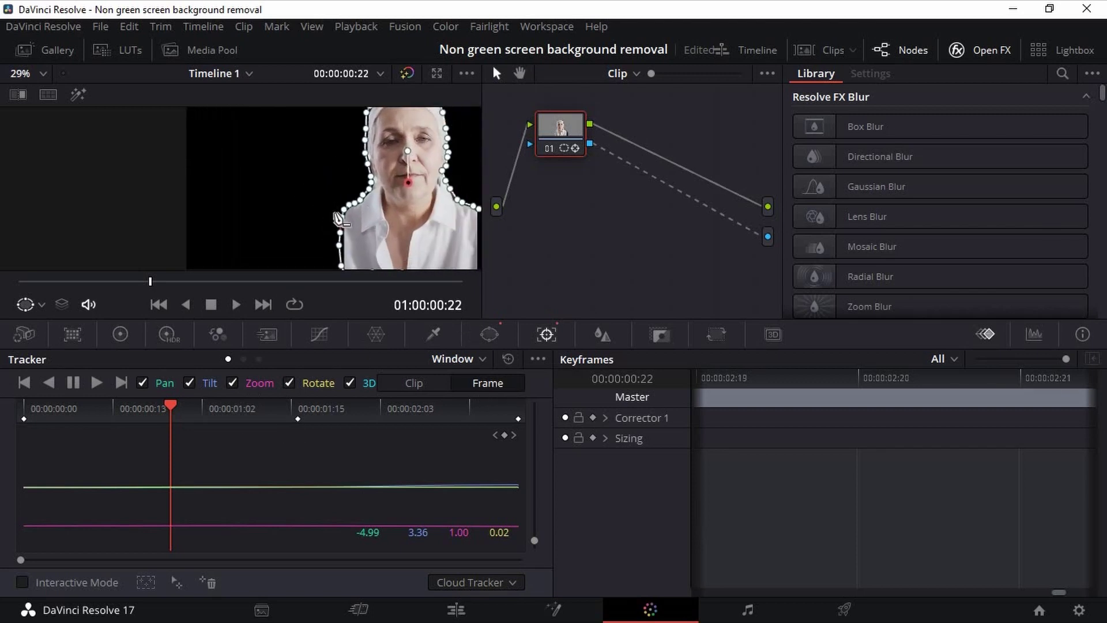
{"action": "scroll", "coordinate": [380, 235], "scroll_direction": "up", "scroll_amount": 1}
{"action": "left_click", "coordinate": [365, 251]}
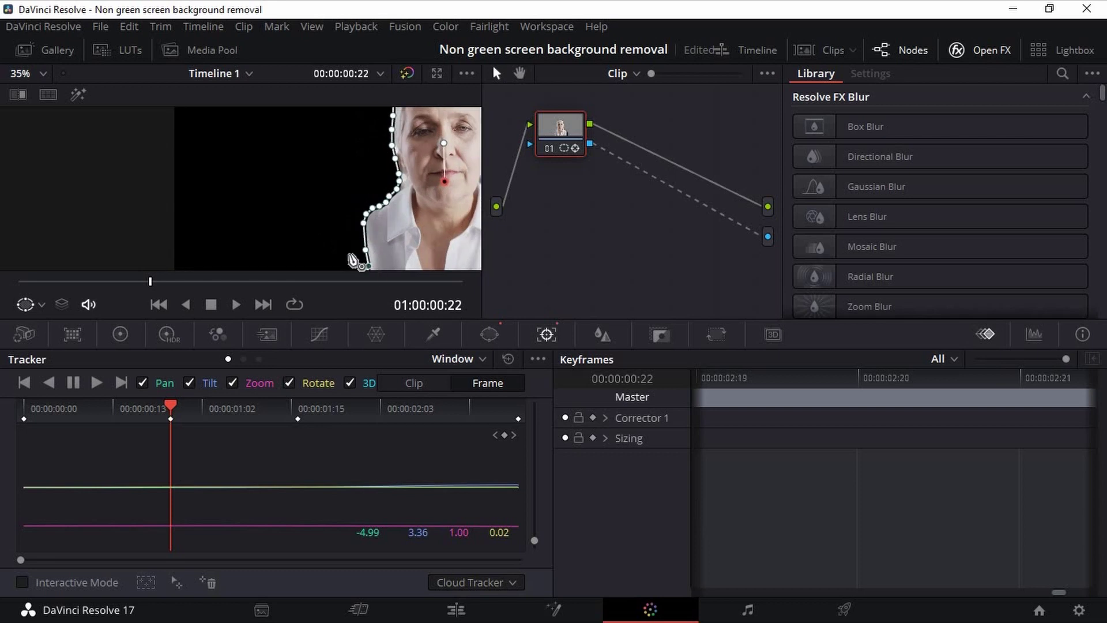
{"action": "scroll", "coordinate": [364, 256], "scroll_direction": "down", "scroll_amount": 2}
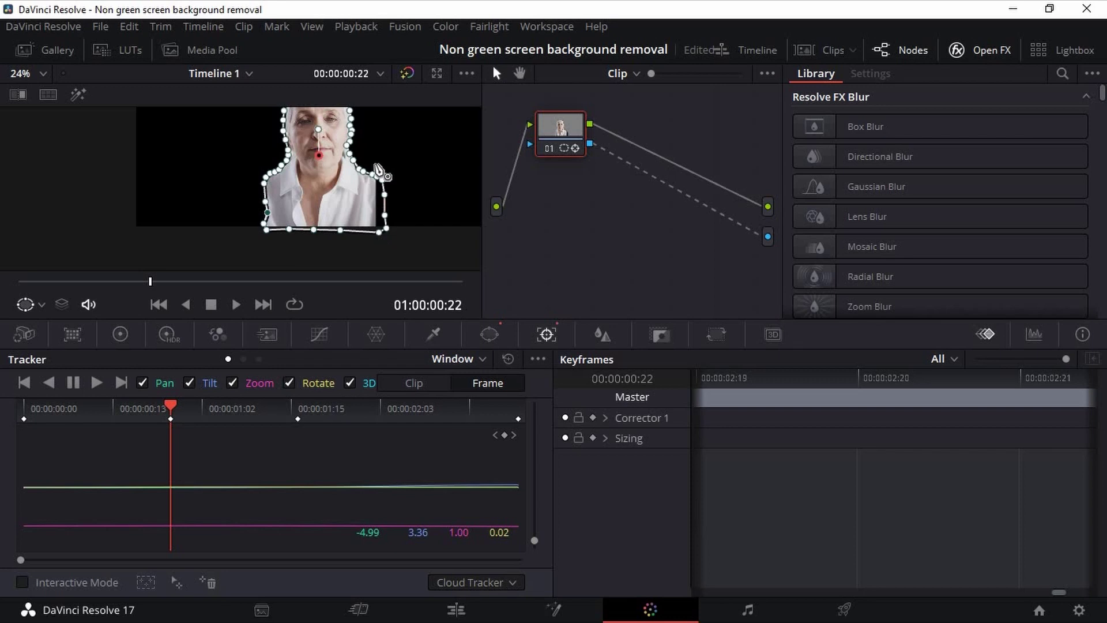
{"action": "scroll", "coordinate": [291, 142], "scroll_direction": "down", "scroll_amount": 1}
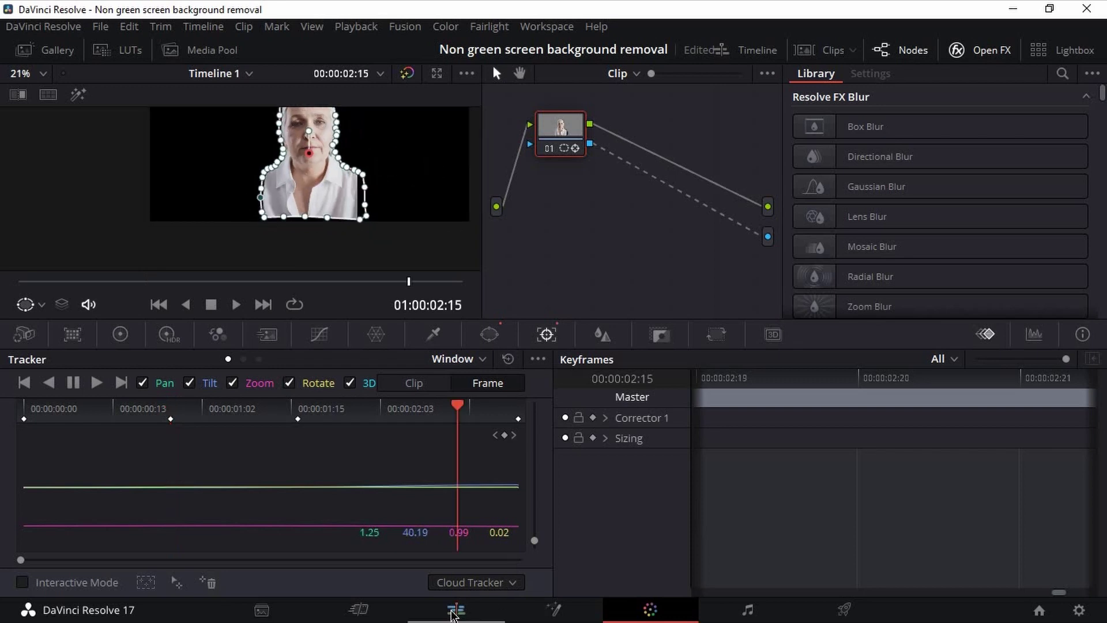
- Preview the cut-out woman over black on the Edit page, scrubbing back to the clip's first frame
{"action": "left_click", "coordinate": [456, 609]}
{"action": "scroll", "coordinate": [597, 194], "scroll_direction": "down", "scroll_amount": 1}
{"action": "scroll", "coordinate": [603, 189], "scroll_direction": "down", "scroll_amount": 2}
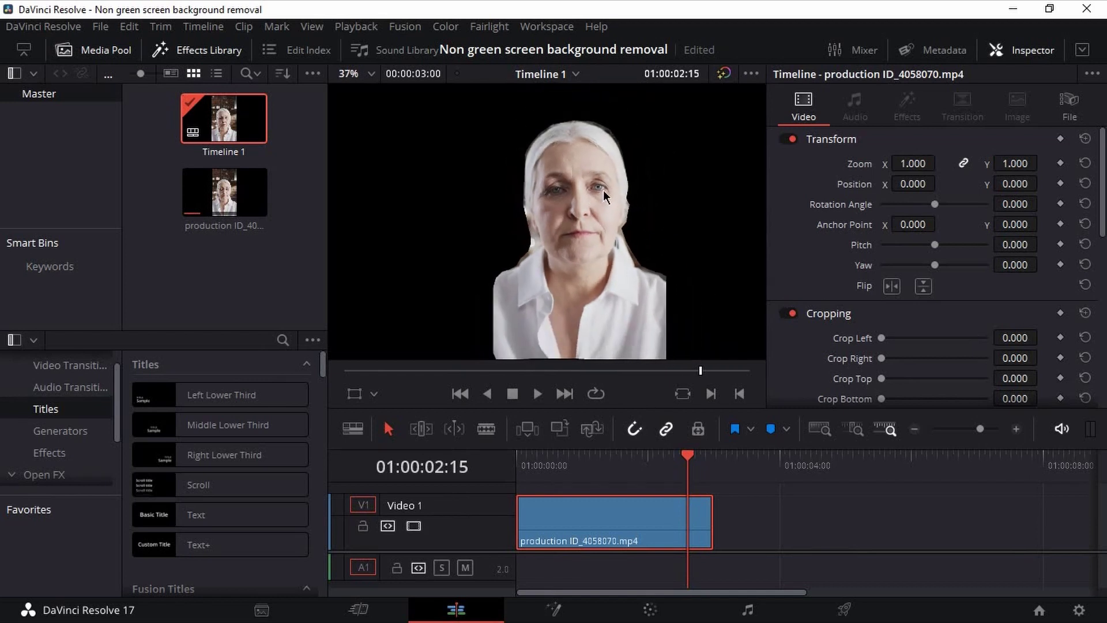
{"action": "scroll", "coordinate": [607, 193], "scroll_direction": "down", "scroll_amount": 2}
{"action": "scroll", "coordinate": [575, 193], "scroll_direction": "down", "scroll_amount": 1}
{"action": "scroll", "coordinate": [554, 194], "scroll_direction": "down", "scroll_amount": 1}
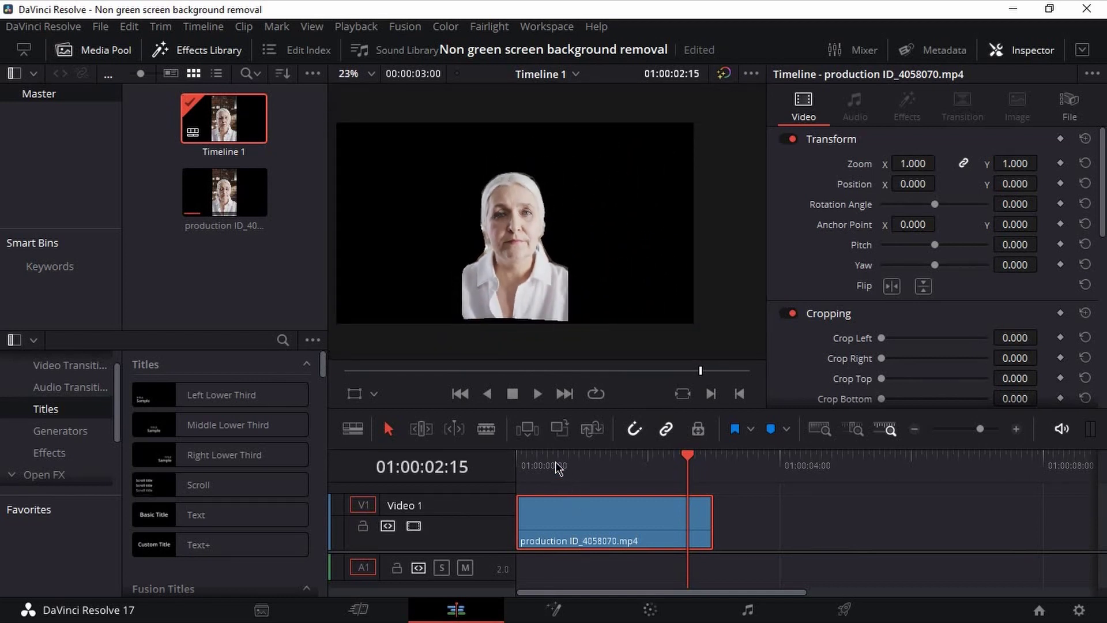
{"action": "left_click_drag", "start_coordinate": [537, 460], "coordinate": [518, 460]}
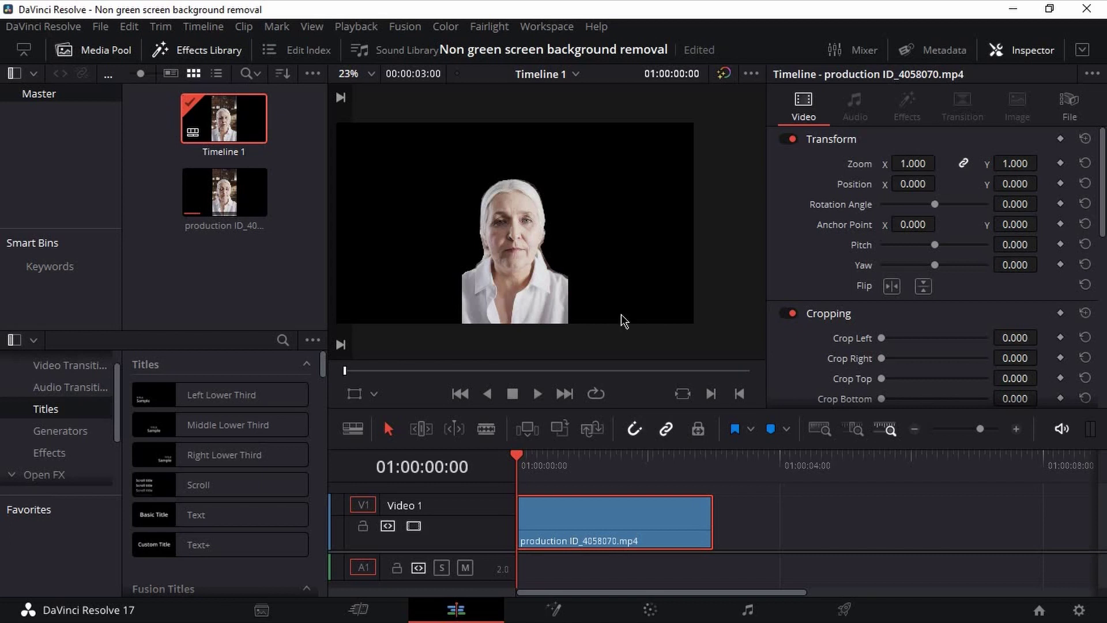
{"action": "scroll", "coordinate": [497, 217], "scroll_direction": "down", "scroll_amount": 1}
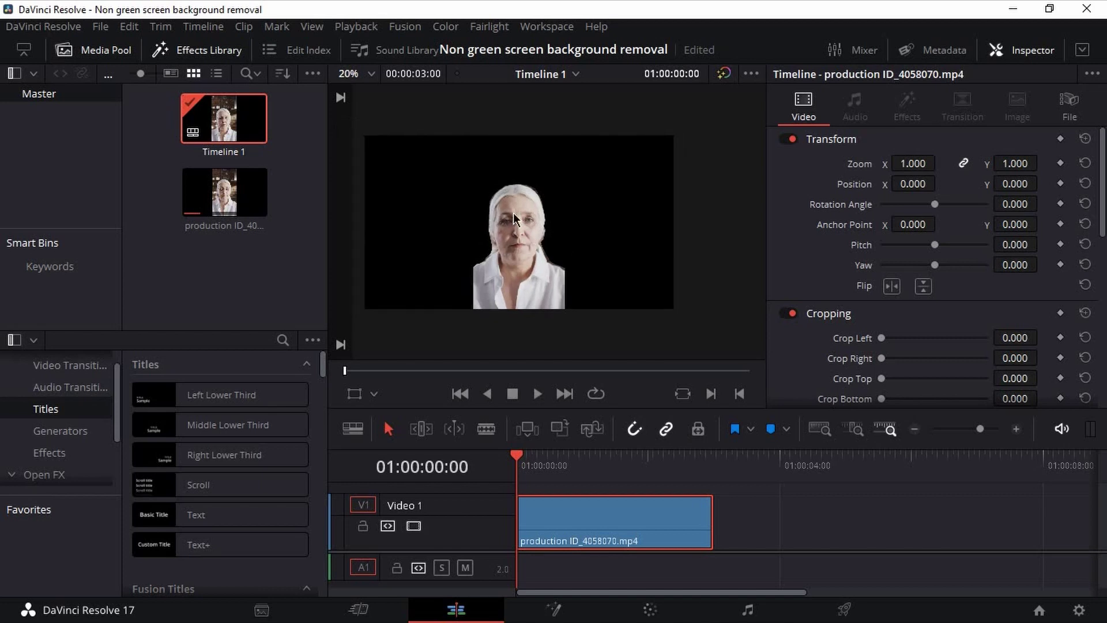